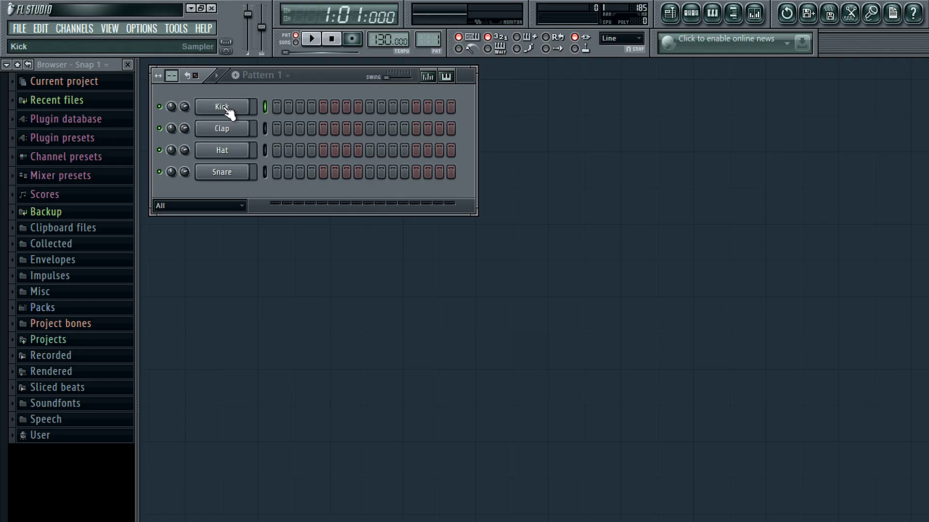
# - Open FL Studio 11's Select generator plugin dialog from the Kick channel's Insert > More... menu
pyautogui.rightClick(223, 107)
pyautogui.moveTo(290, 257)
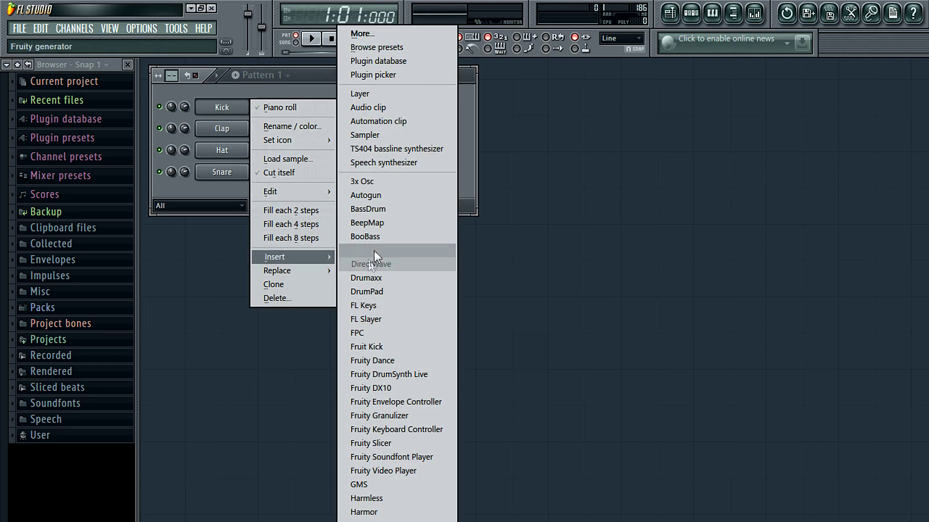
pyautogui.click(373, 35)
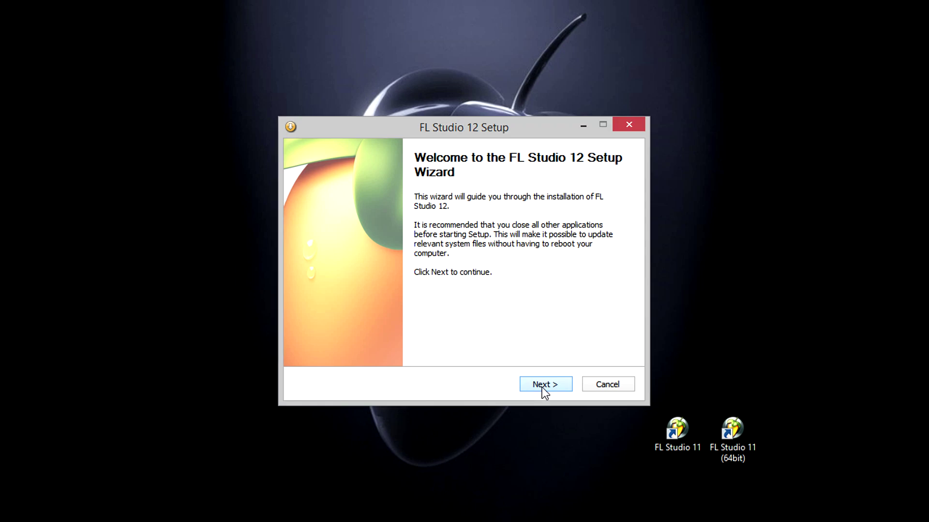
# - Accept the FL Studio 12 license agreement and keep installation for all users
pyautogui.click(542, 384)
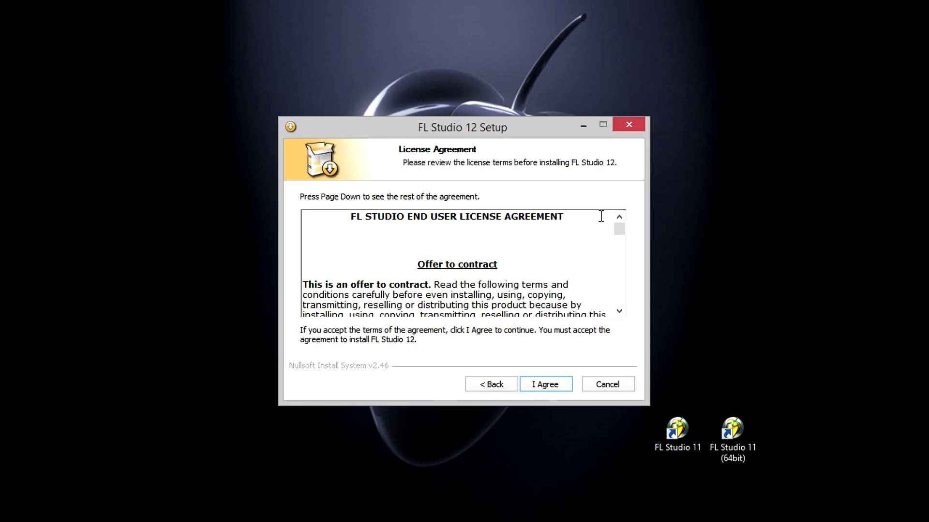
pyautogui.moveTo(617, 230)
pyautogui.mouseDown()
pyautogui.moveTo(634, 292)
pyautogui.moveTo(626, 227)
pyautogui.mouseUp()
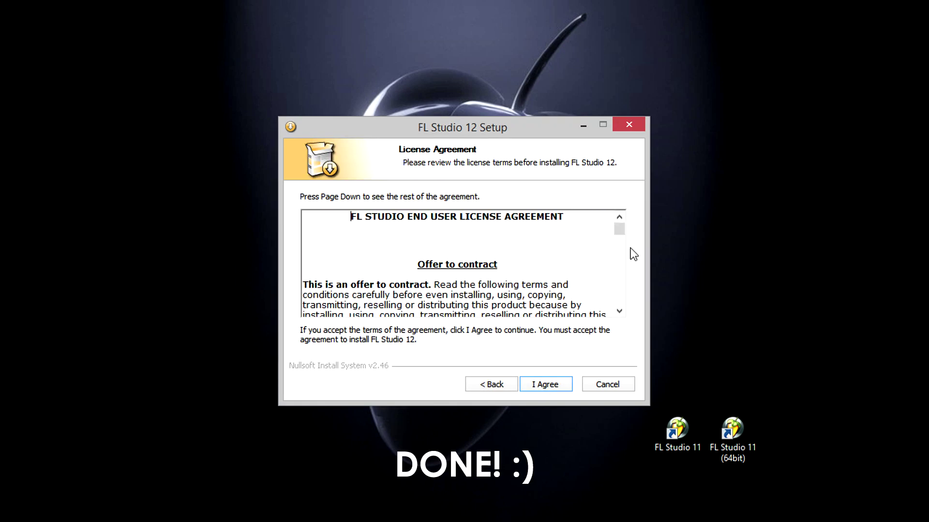
pyautogui.click(550, 386)
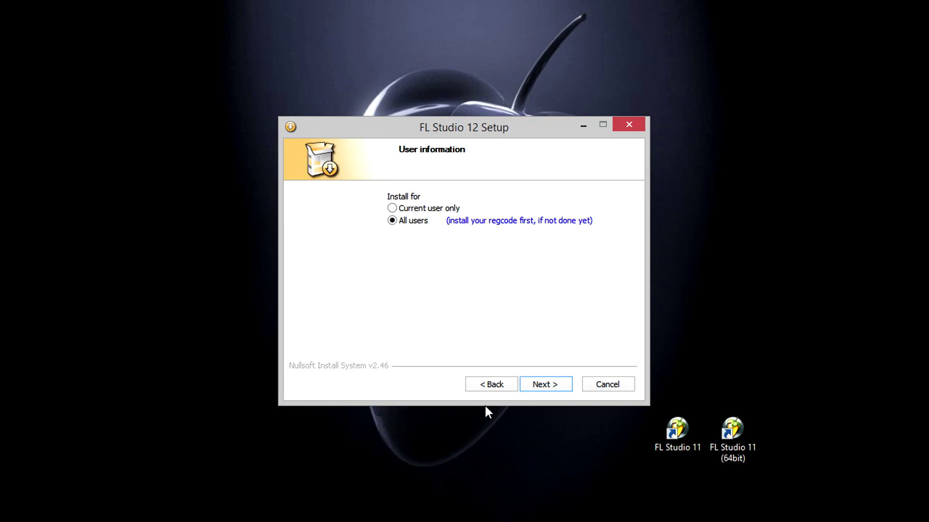
pyautogui.click(539, 386)
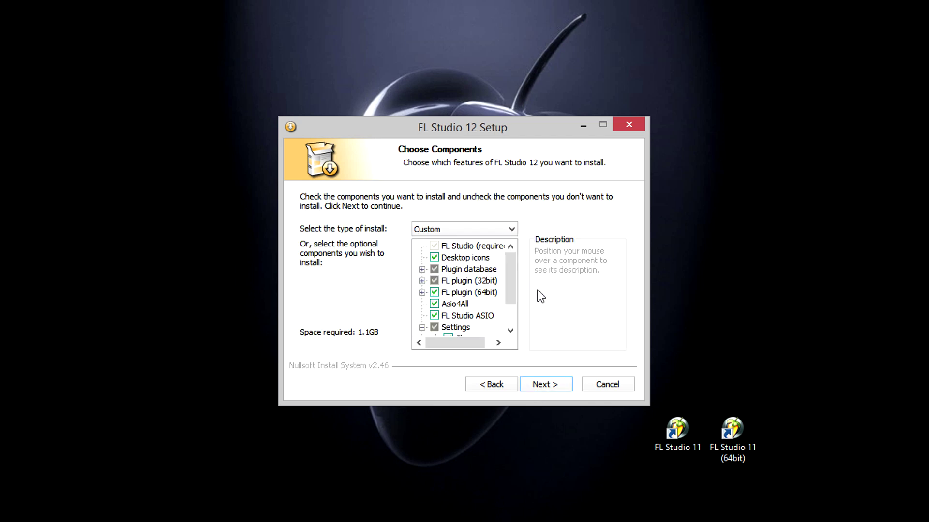
# - Choose the Flat database plugin layout, checking FL Studio 11's Kick channel menu for comparison
pyautogui.click(422, 269)
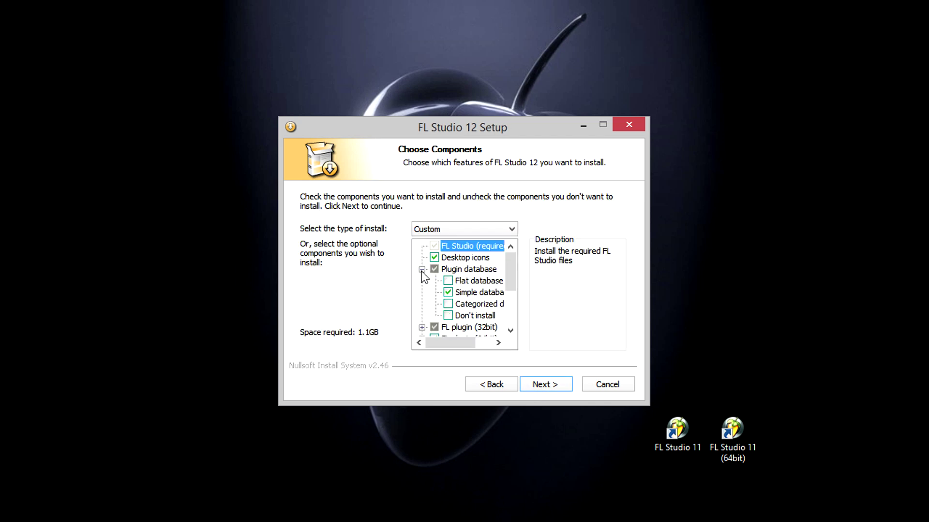
pyautogui.moveTo(467, 340); pyautogui.dragTo(472, 339)
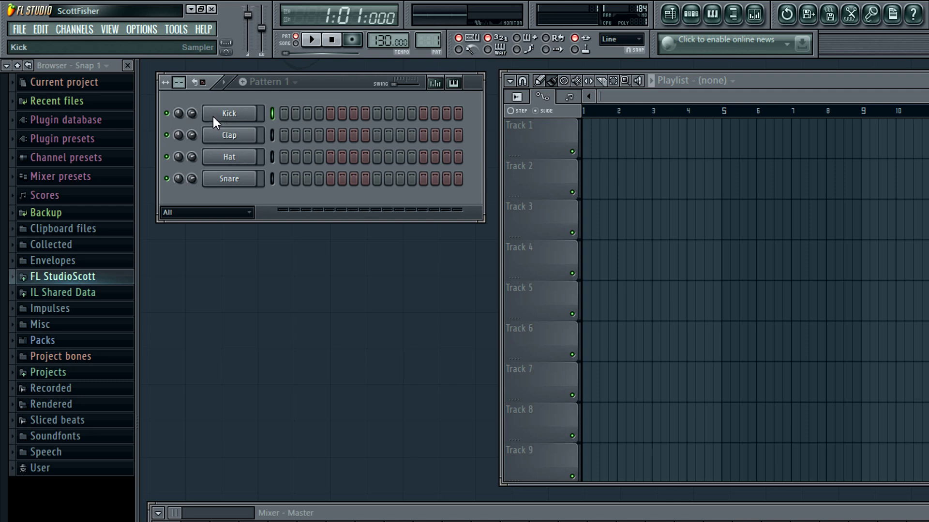
pyautogui.rightClick(212, 117)
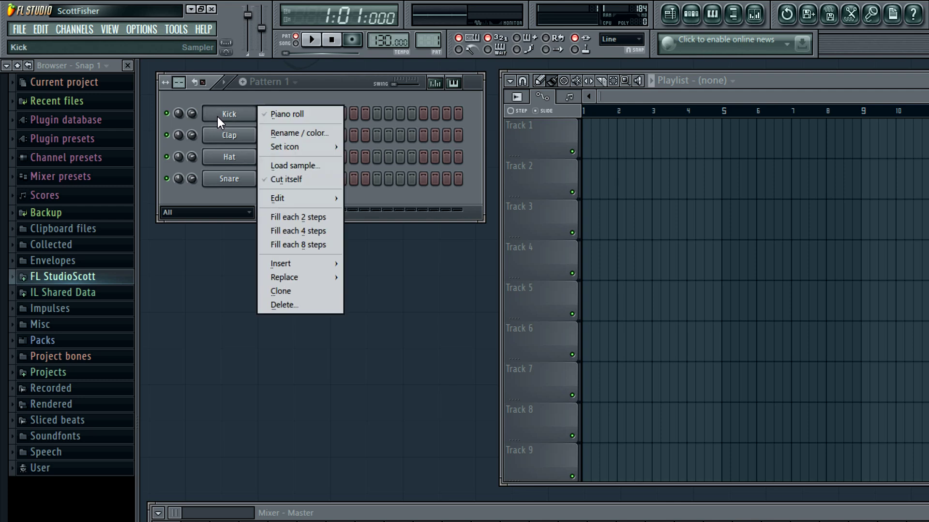
pyautogui.moveTo(305, 261)
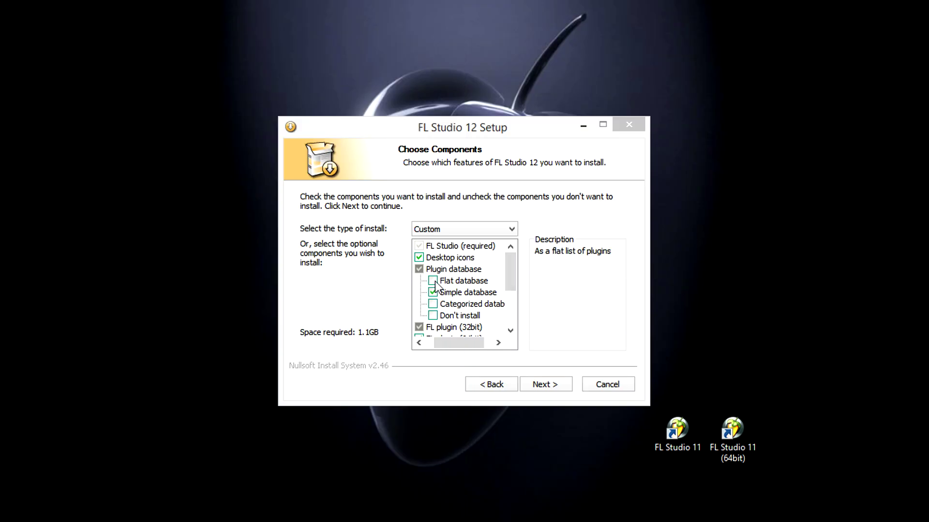
pyautogui.click(433, 280)
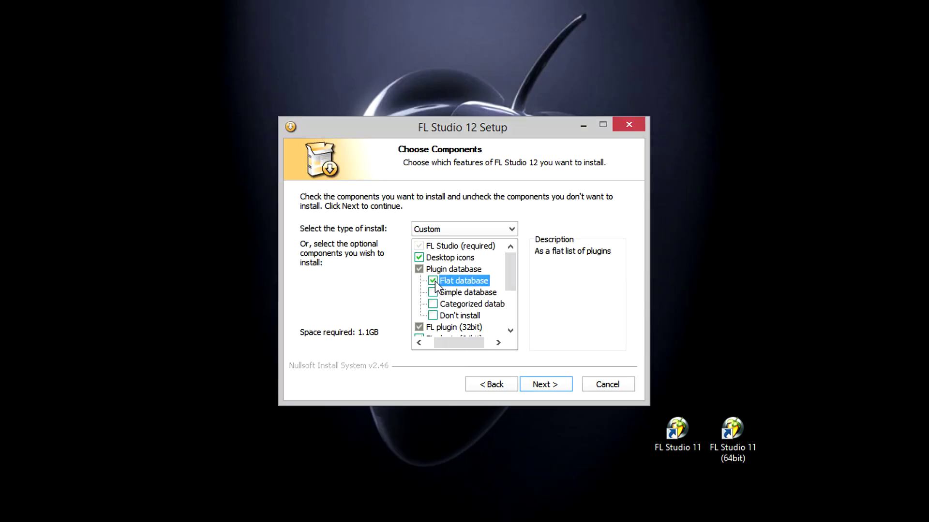
pyautogui.click(539, 384)
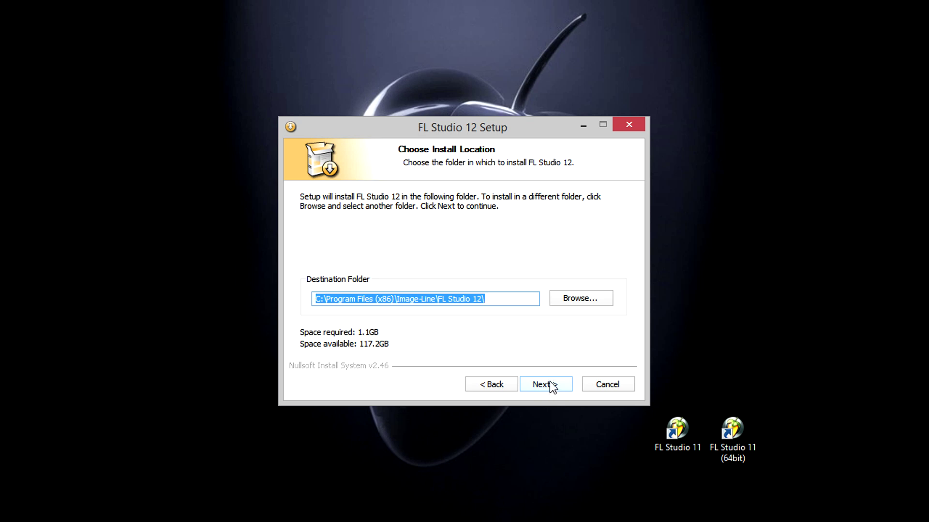
# - Keep the default install folder, S:\My VSTs for 32bit VSTs, and the default 64bit folder
pyautogui.click(550, 382)
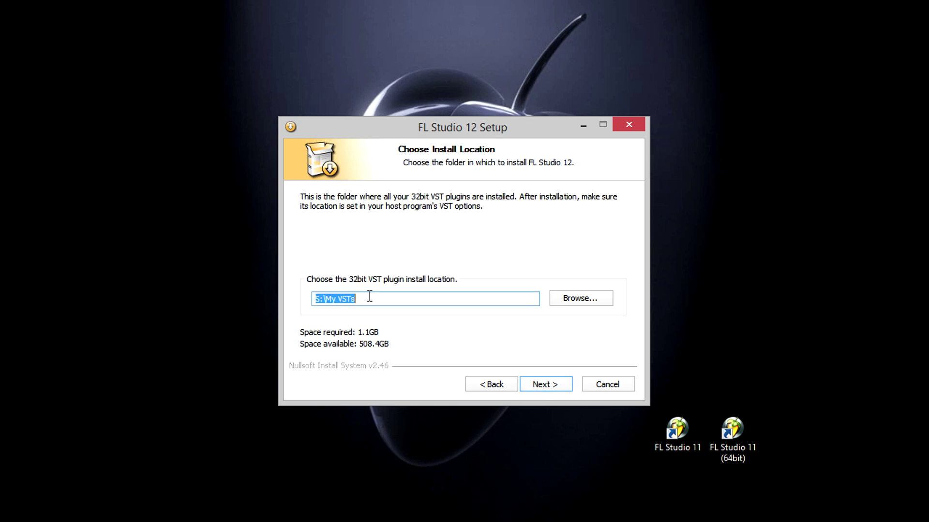
pyautogui.click(541, 384)
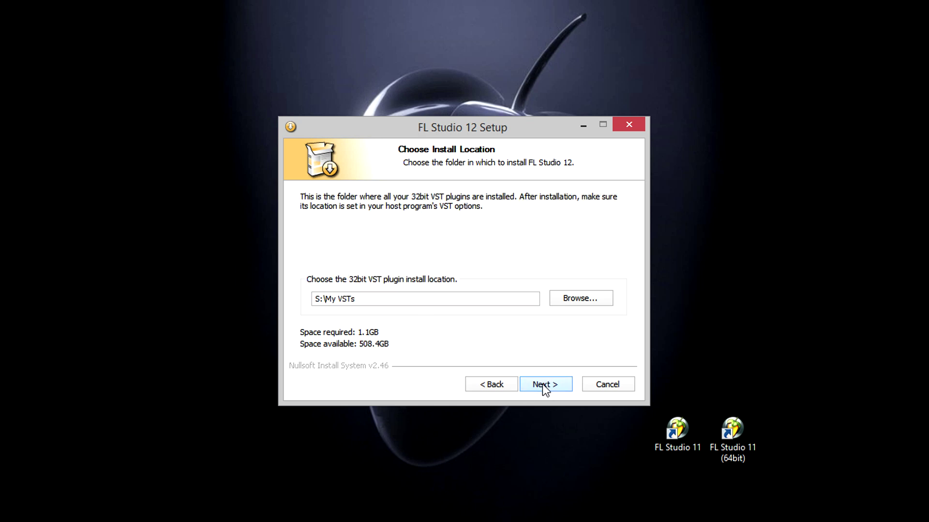
pyautogui.click(540, 386)
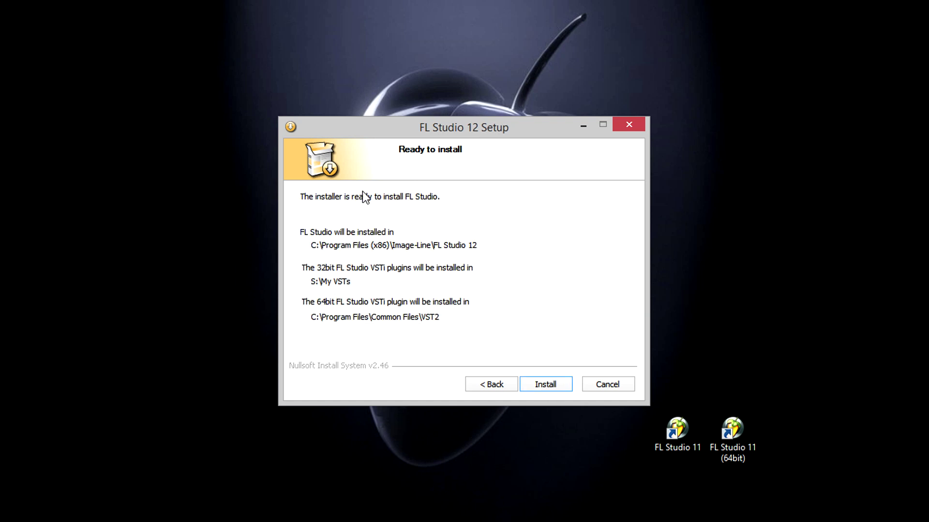
# - Run the installation and continue past the registration and FL Studio Mobile pages
pyautogui.click(540, 393)
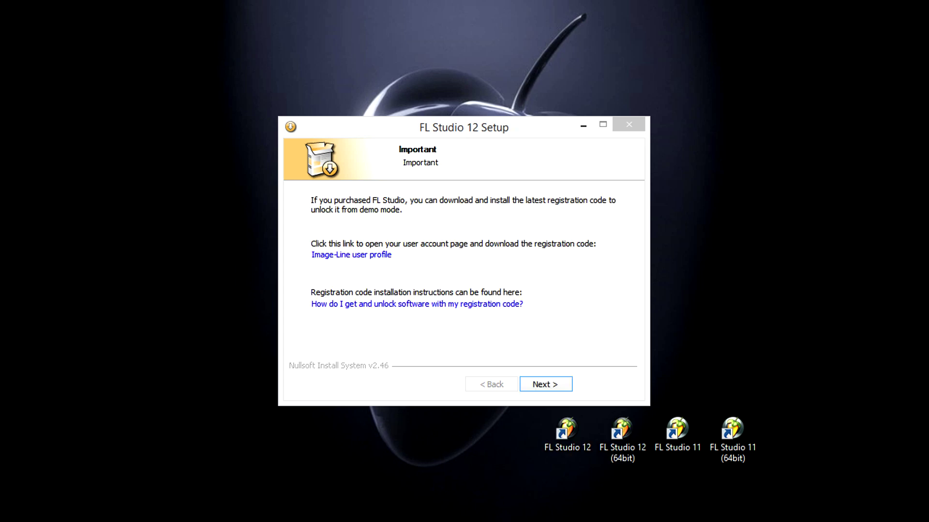
pyautogui.click(556, 385)
pyautogui.click(540, 383)
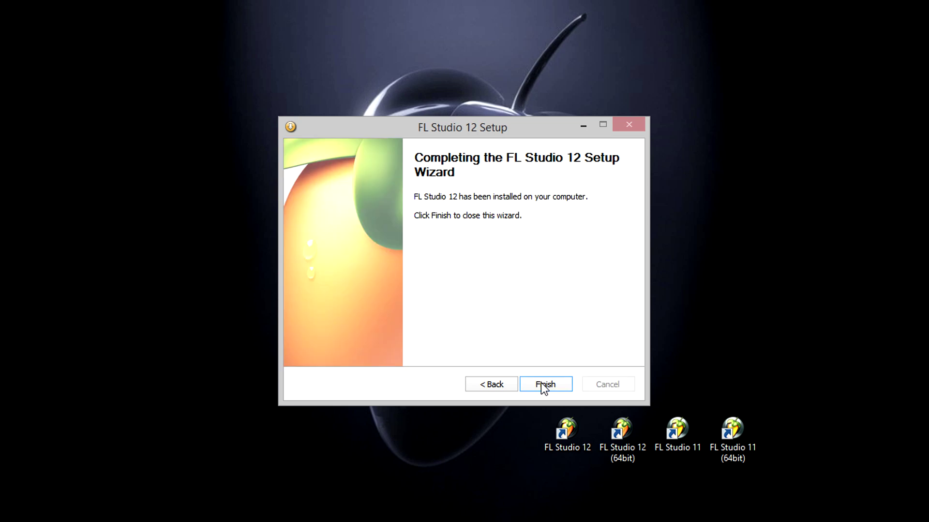
# - Close the finished installer, launch FL Studio 11 and open its Audio settings
pyautogui.click(540, 383)
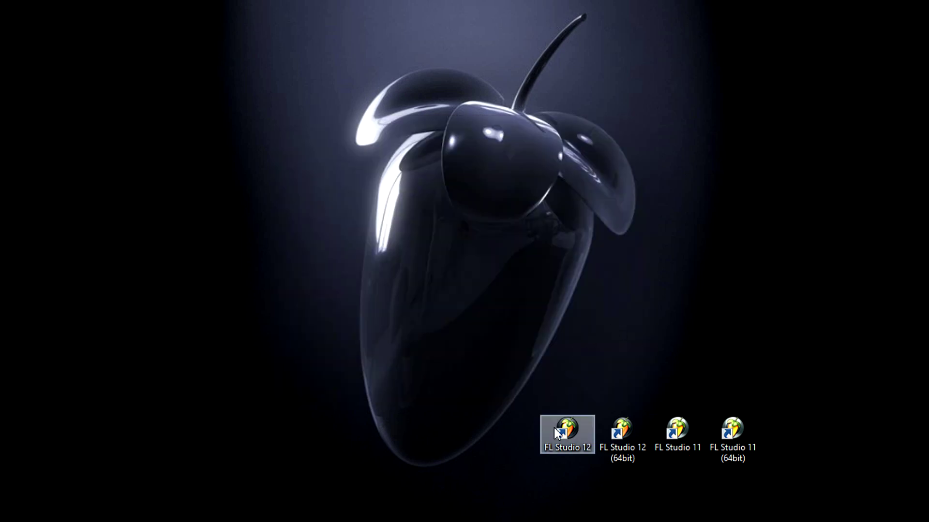
pyautogui.doubleClick(687, 427)
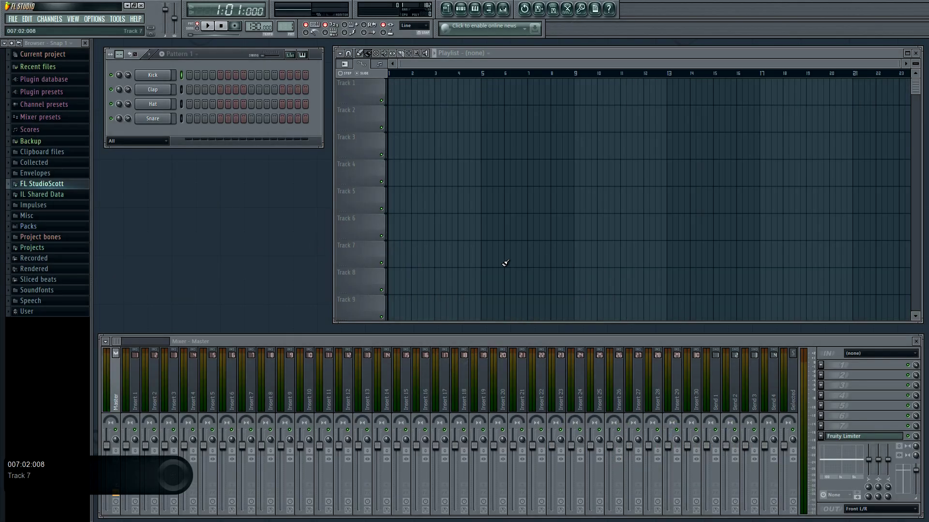
pyautogui.click(101, 20)
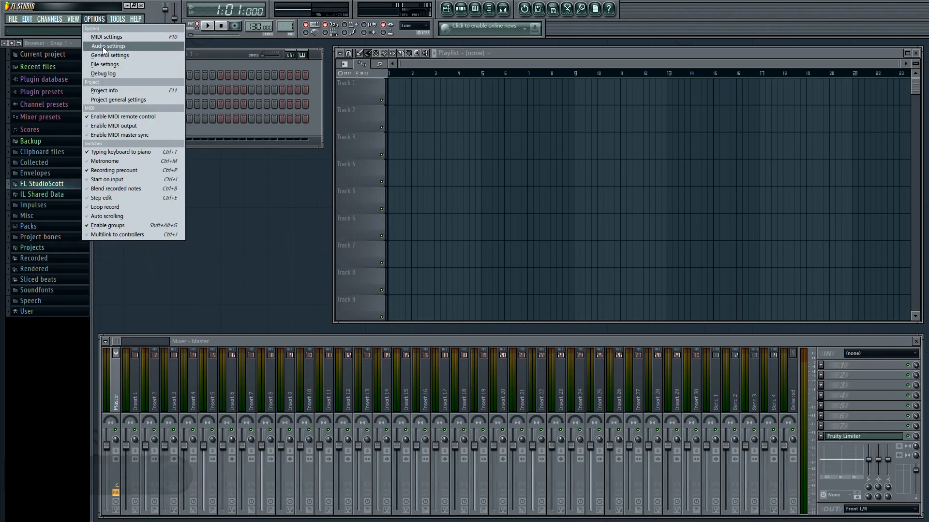
pyautogui.click(102, 48)
# - Keep Creative SBZ Series ASIO Device as the driver and review its ASIO panel at 20 ms latency
pyautogui.click(483, 138)
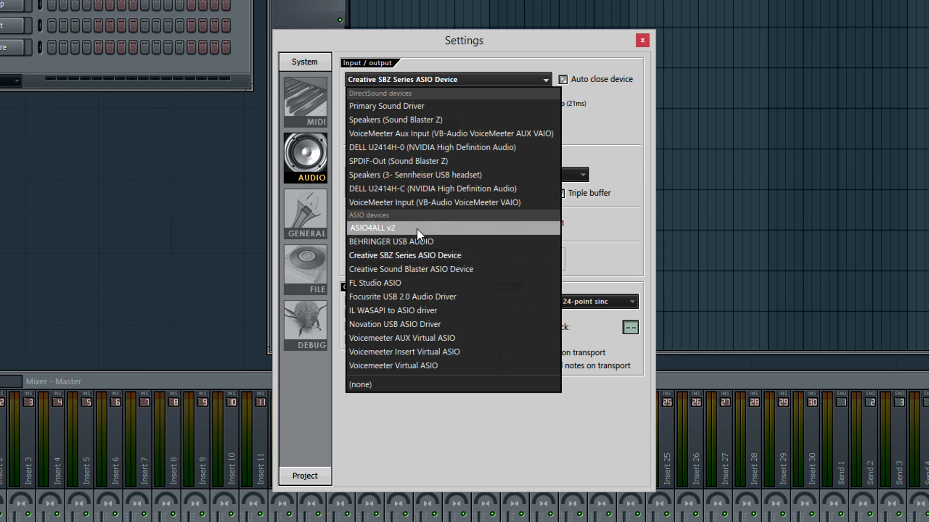
pyautogui.click(408, 257)
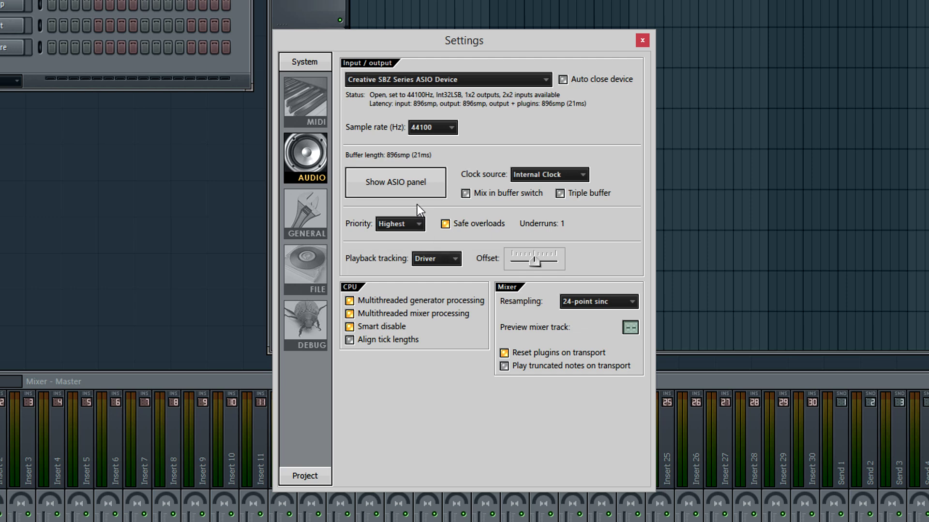
pyautogui.click(410, 184)
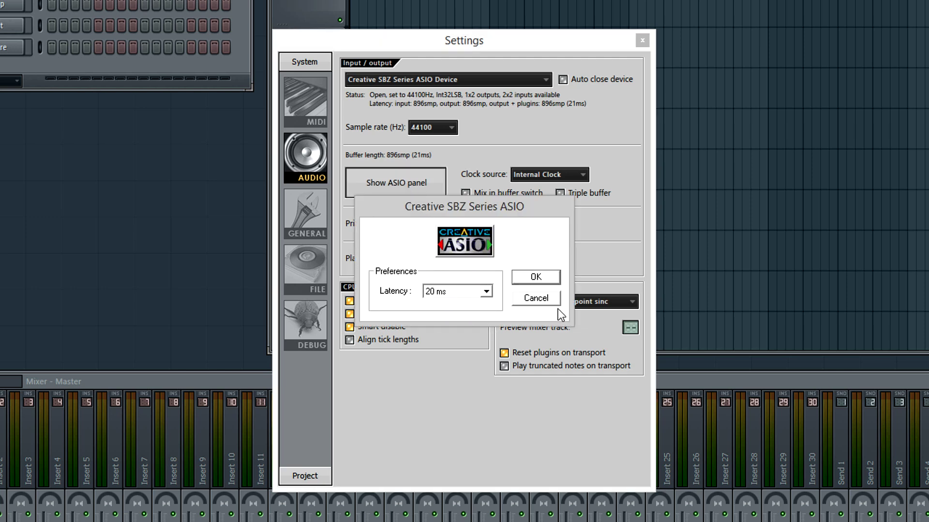
pyautogui.click(528, 278)
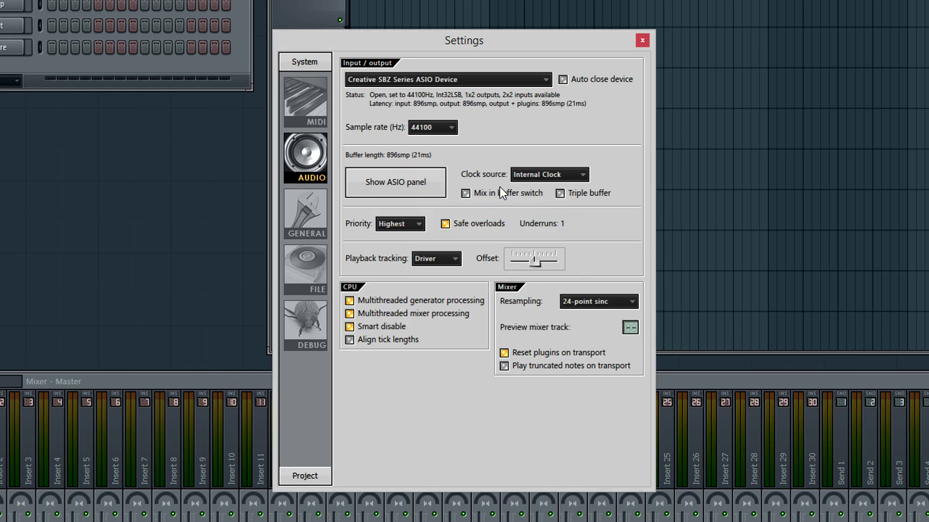
# - Switch FL Studio 11's settings to the File page to review the browser extra search folders
pyautogui.click(316, 278)
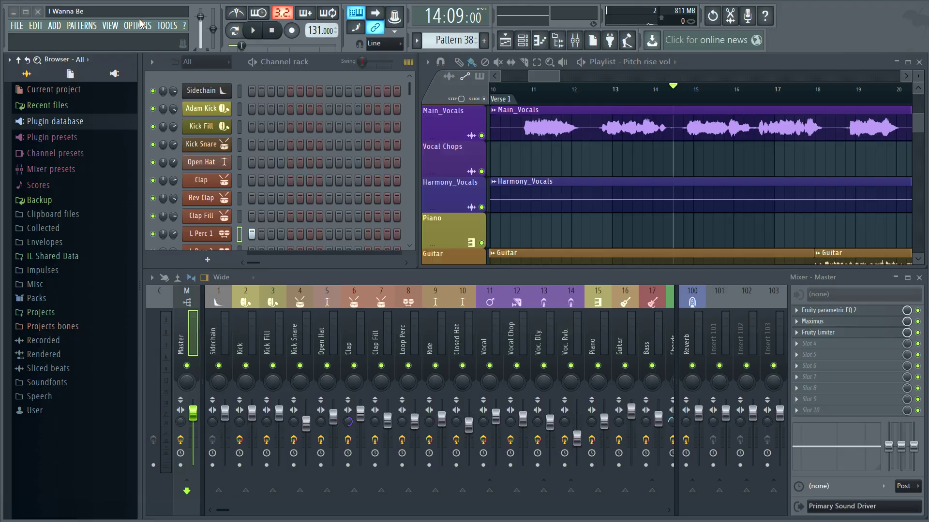
# - In FL Studio 12's Audio settings, select Creative SBZ Series ASIO Device and accept its ASIO latency settings
pyautogui.click(139, 26)
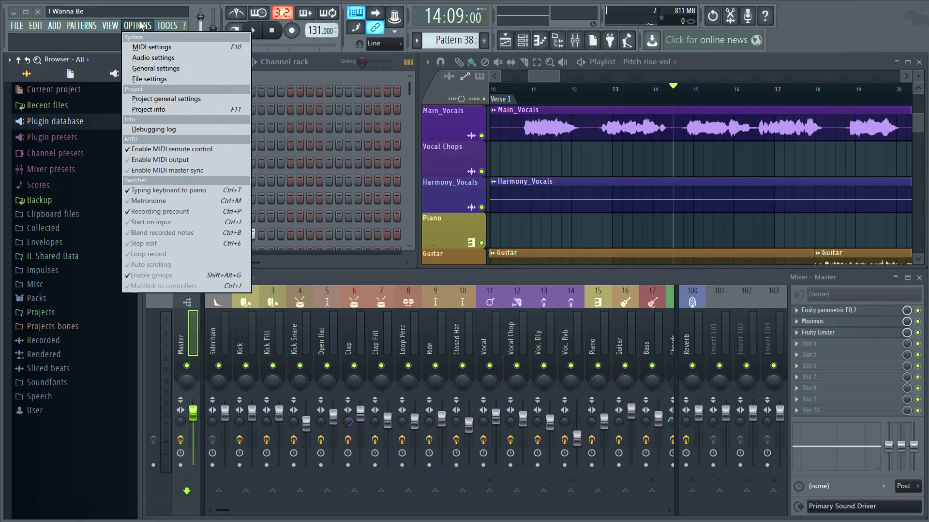
pyautogui.click(138, 59)
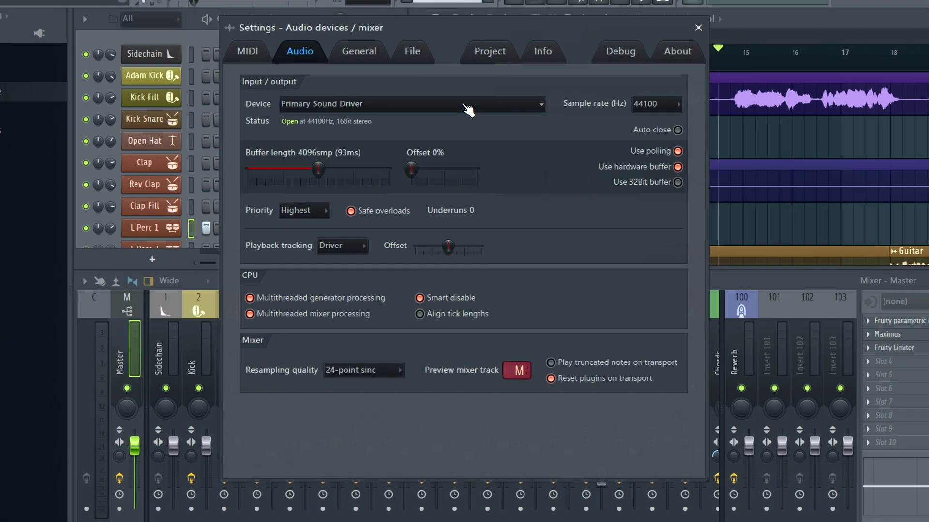
pyautogui.click(464, 134)
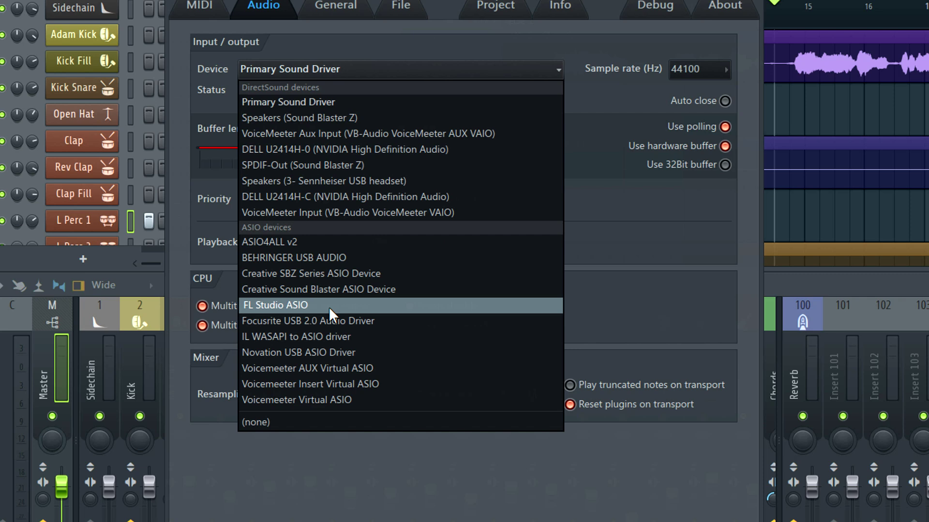
pyautogui.click(324, 274)
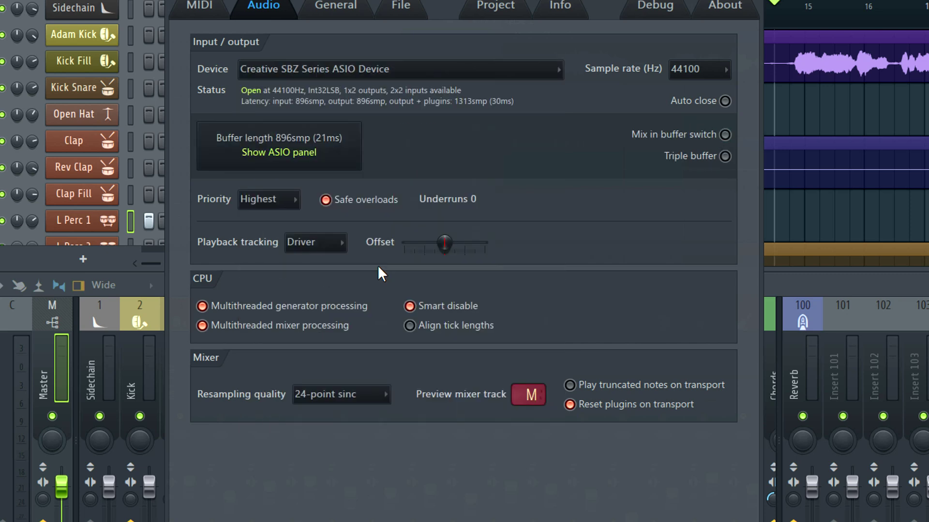
pyautogui.click(294, 155)
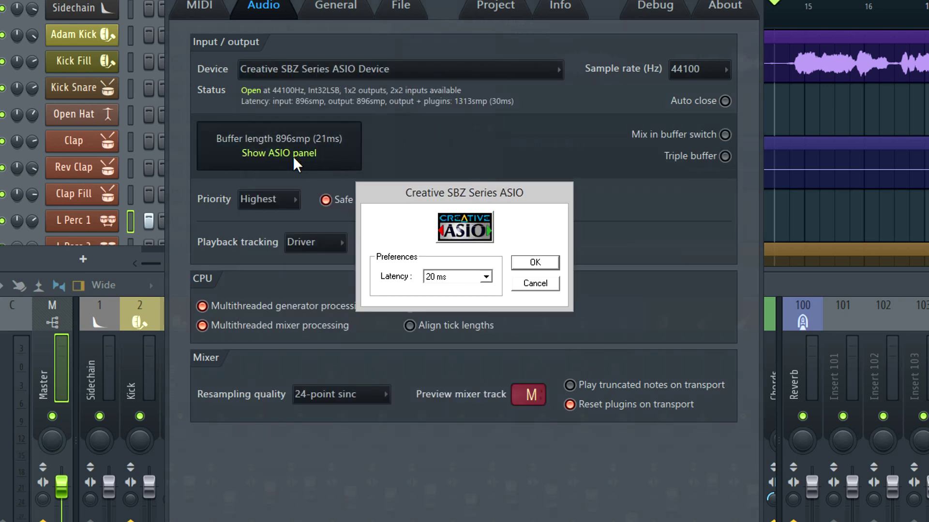
pyautogui.click(536, 264)
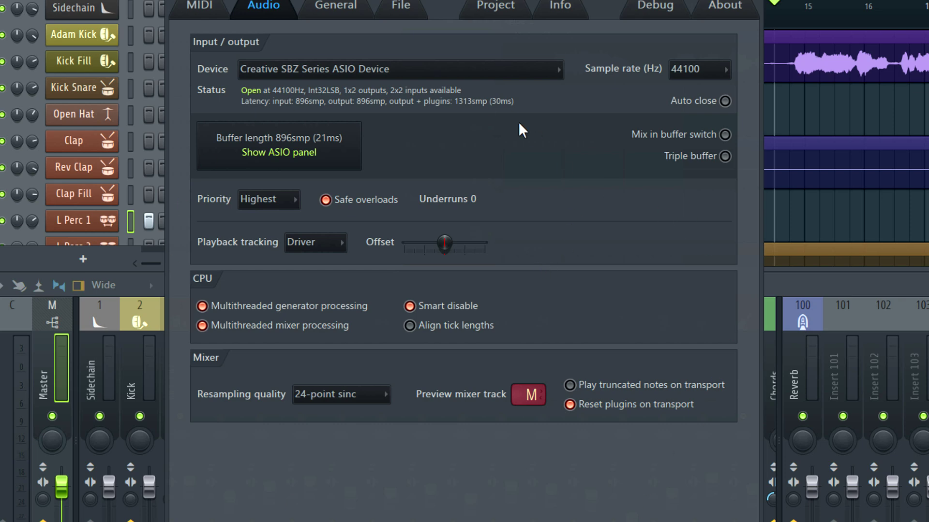
# - Add S:\Scott\FL StudioScott\ as a browser extra search folder on the File settings page
pyautogui.click(411, 9)
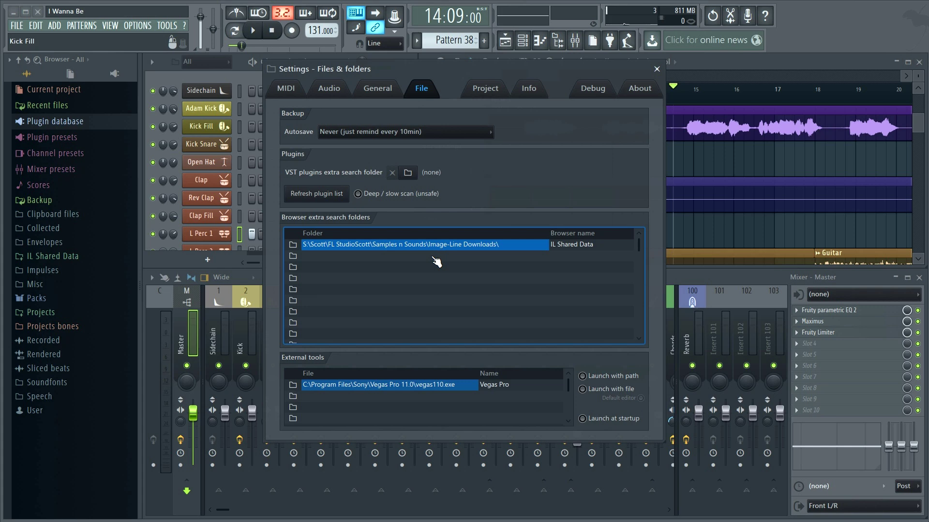
pyautogui.click(437, 262)
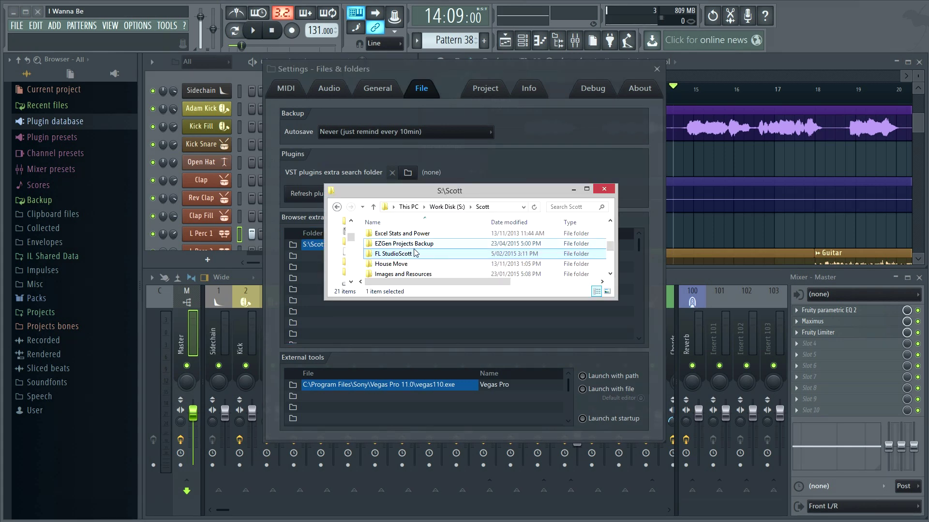
pyautogui.moveTo(414, 259); pyautogui.dragTo(114, 368)
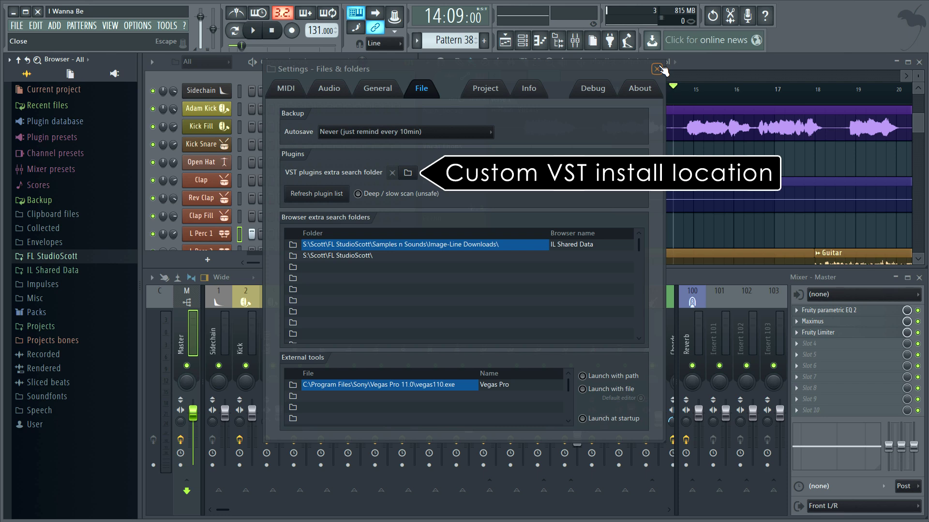
# - Close Settings, play and stop the project, and expand the browser's Plugin database
pyautogui.click(657, 69)
pyautogui.press('space')
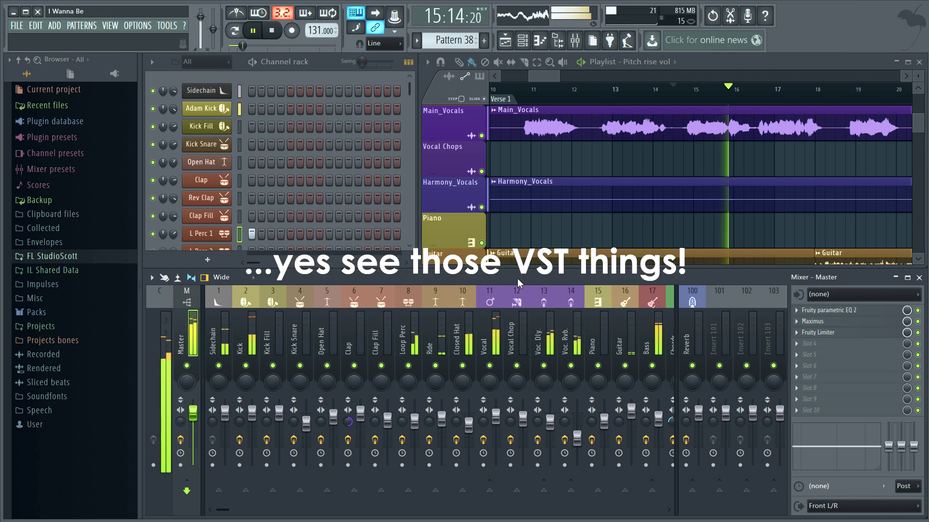
pyautogui.press('space')
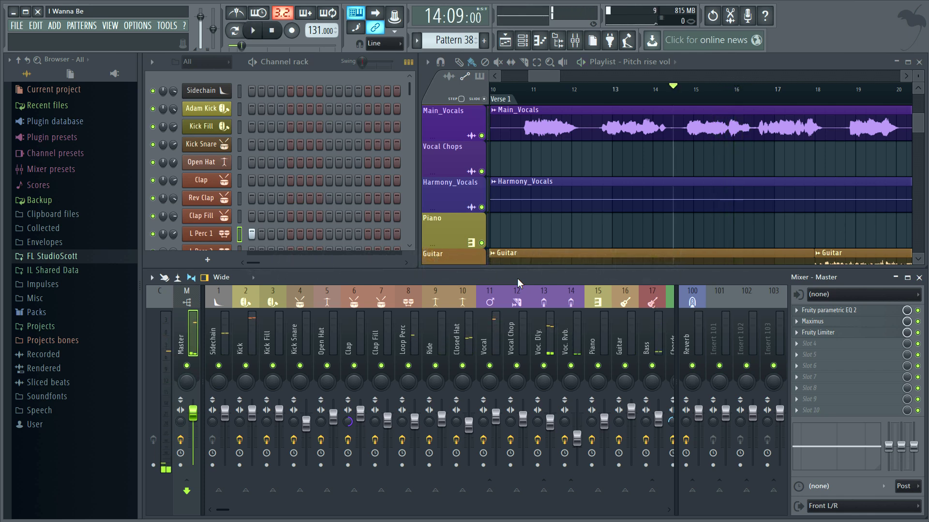
pyautogui.click(88, 120)
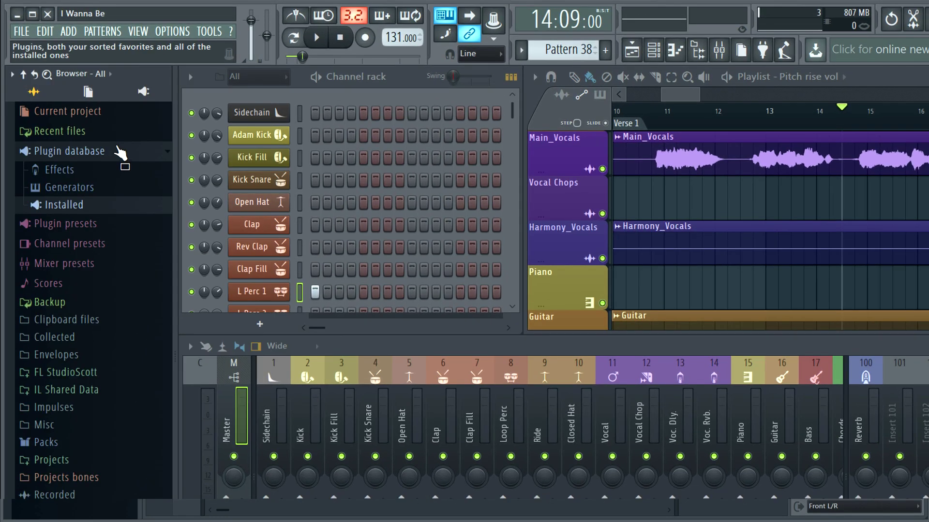
# - Filter the browser to show only the plugin database, after trying the project and all-contents views
pyautogui.click(148, 96)
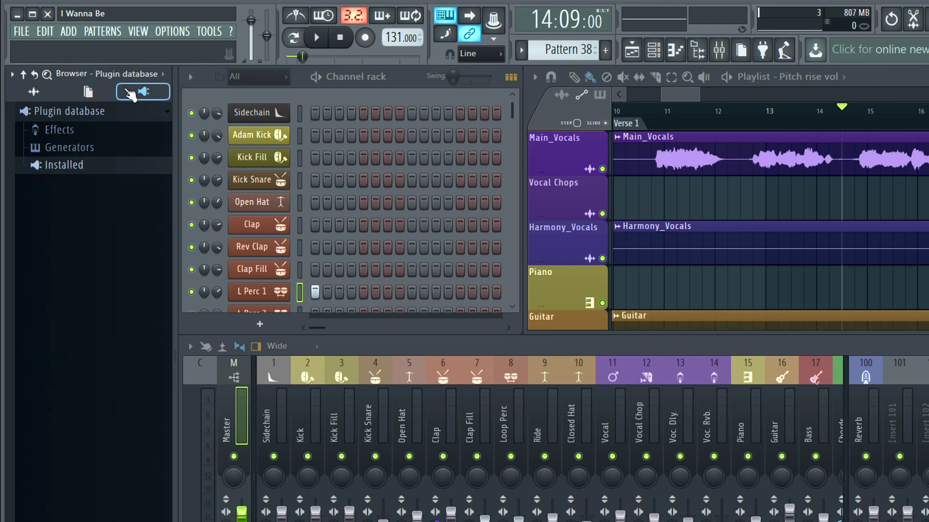
pyautogui.click(34, 93)
pyautogui.click(34, 93)
pyautogui.click(144, 91)
# - Browse the Effects and Generators plugin lists, collapse them, and expand Installed
pyautogui.click(74, 131)
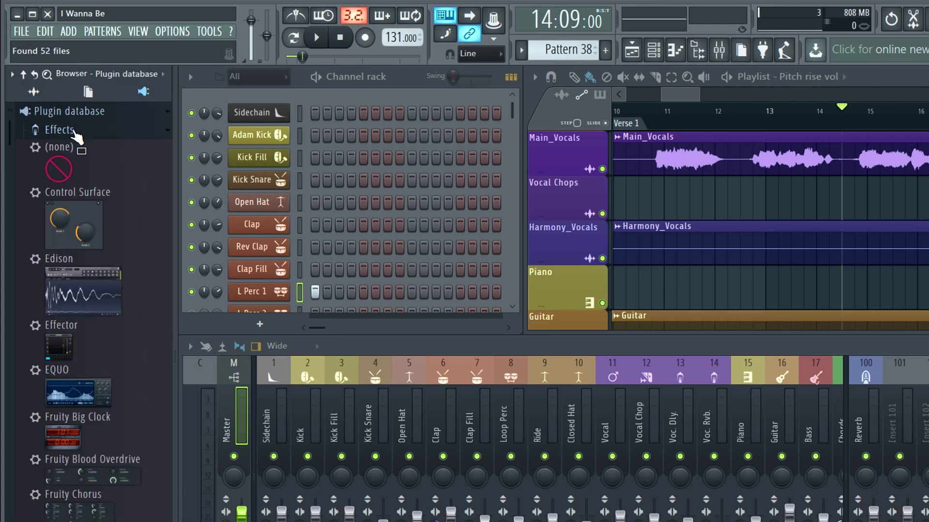
pyautogui.scroll(-10, 91, 176)
pyautogui.scroll(10, 91, 178)
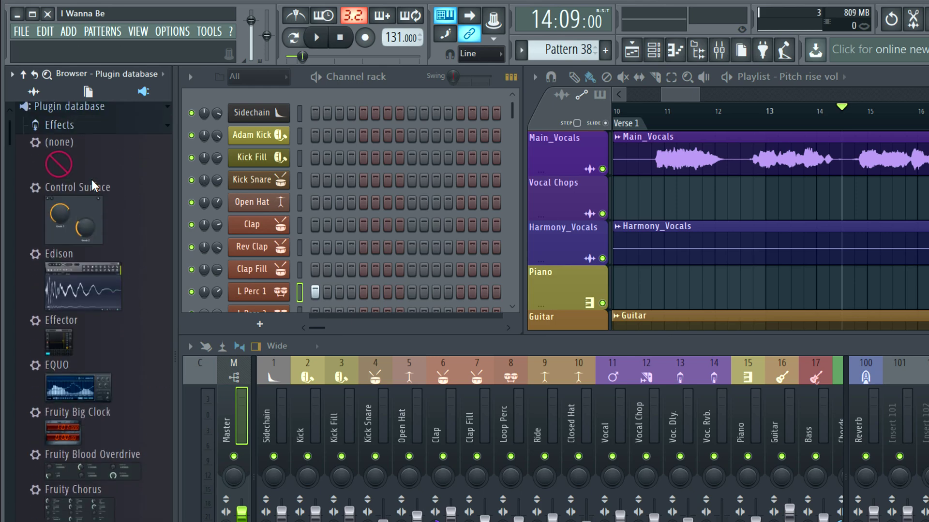
pyautogui.click(64, 130)
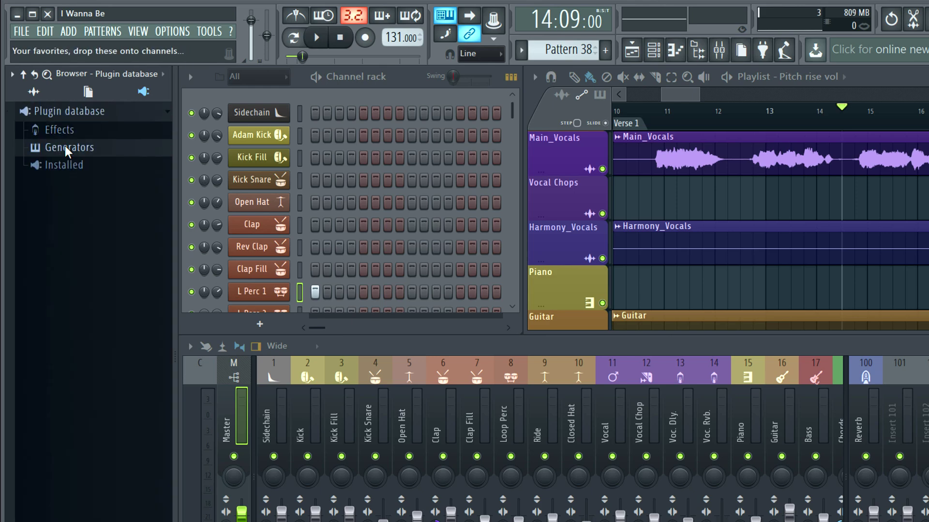
pyautogui.click(65, 146)
pyautogui.scroll(-15, 57, 161)
pyautogui.scroll(15, 57, 161)
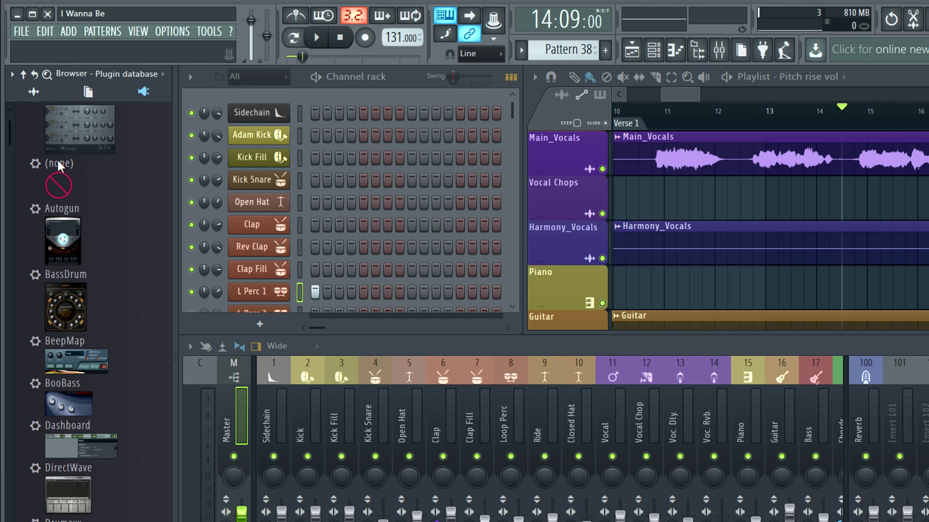
pyautogui.click(72, 149)
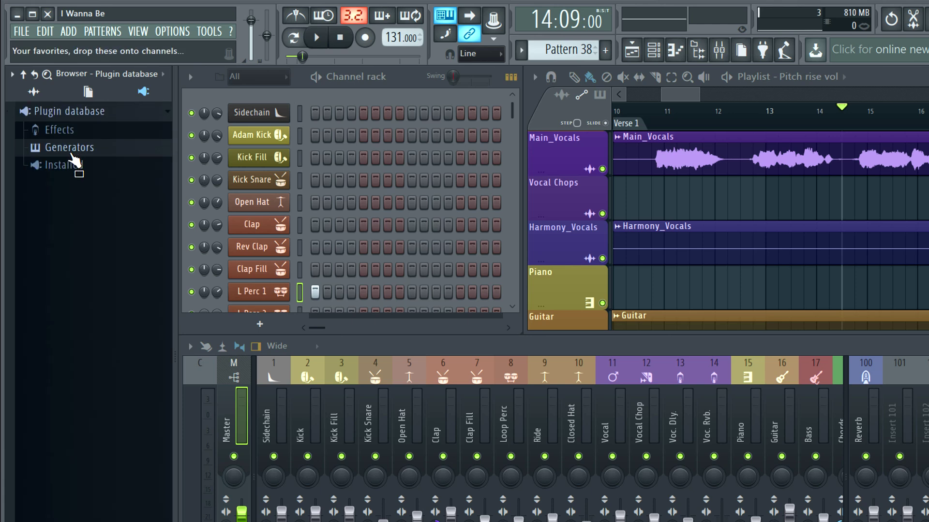
pyautogui.click(73, 165)
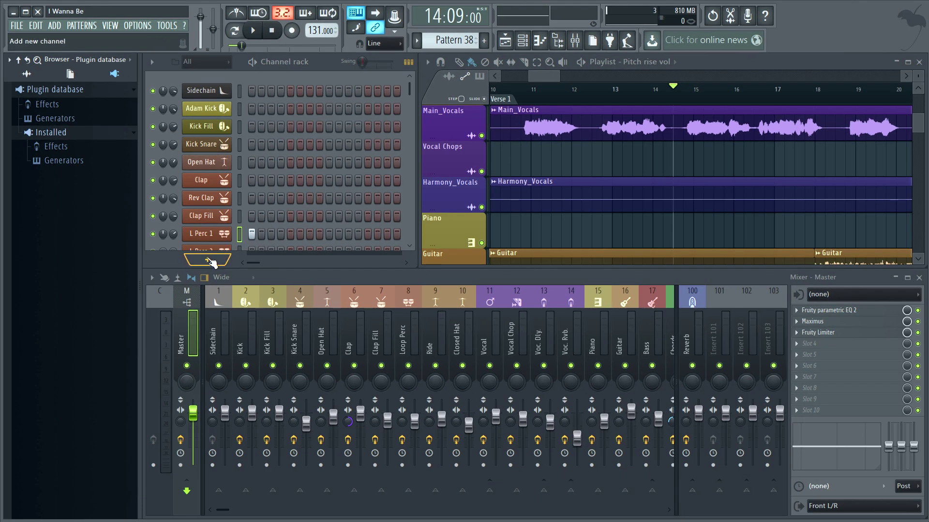
# - Open and dismiss the new-channel plugin list and the Sidechain channel's options without changes
pyautogui.click(210, 261)
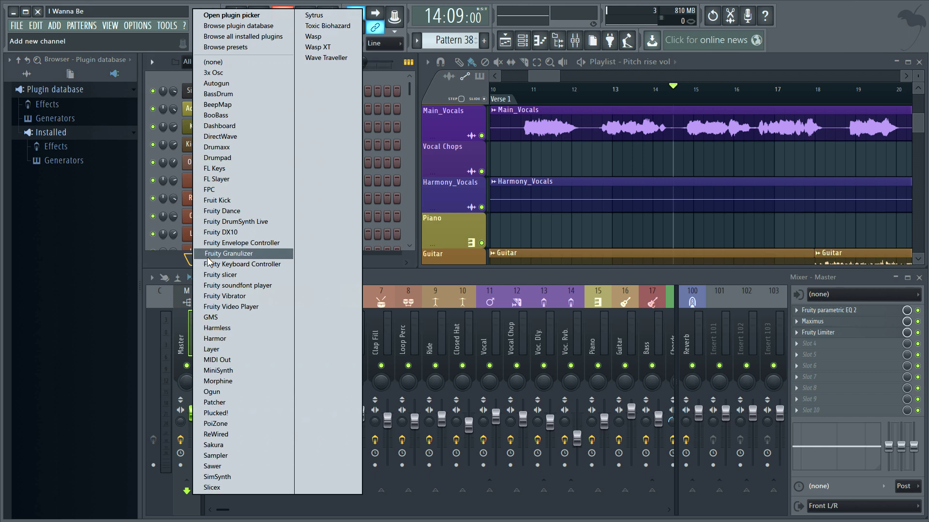
pyautogui.click(170, 269)
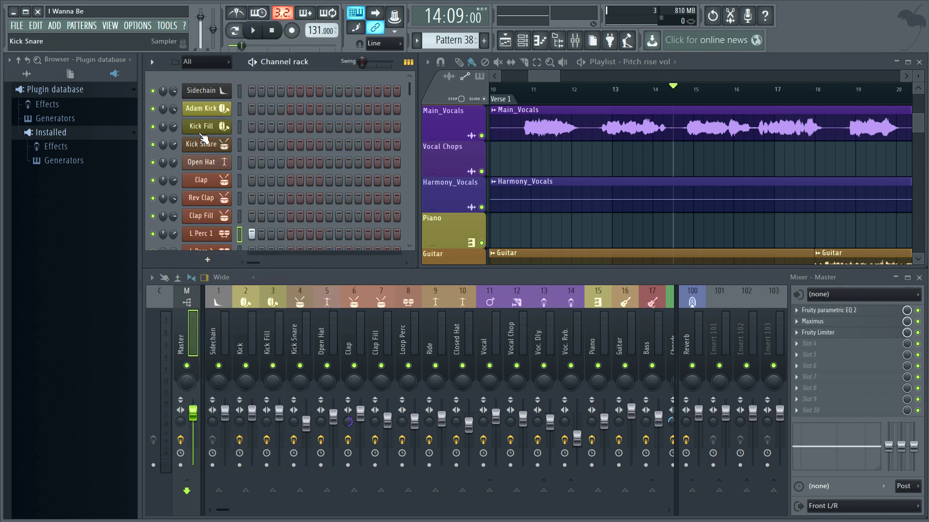
pyautogui.rightClick(201, 93)
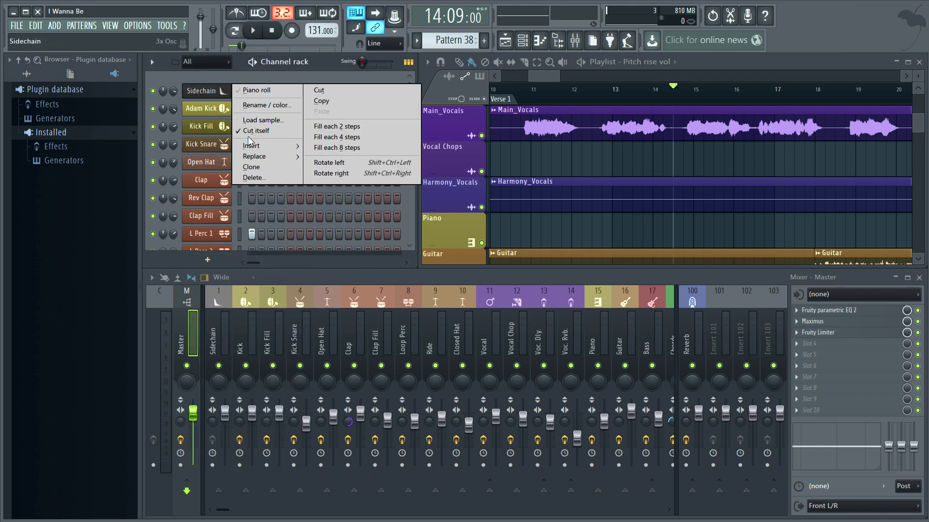
pyautogui.moveTo(252, 146)
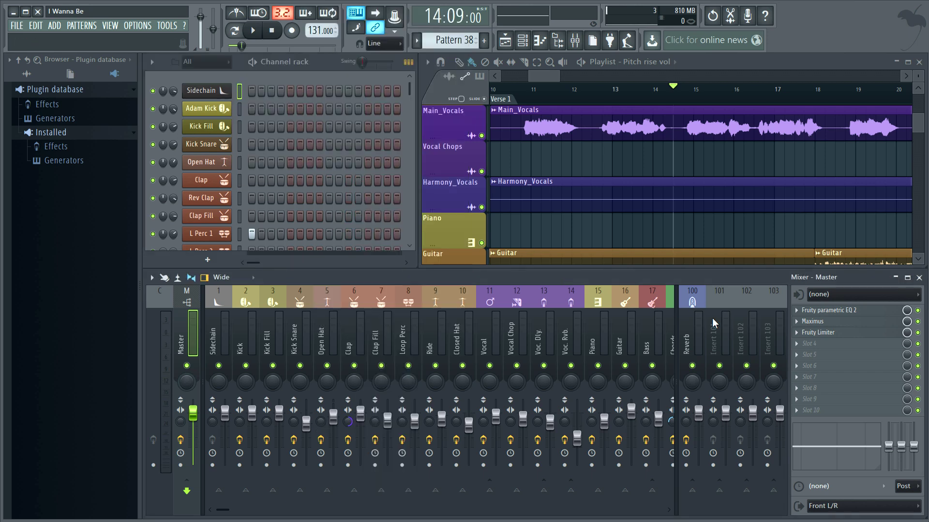
pyautogui.click(800, 345)
# - Open and close mixer slot 4's effects list, the channel plugin list, and the F8 plugin picker
pyautogui.click(801, 346)
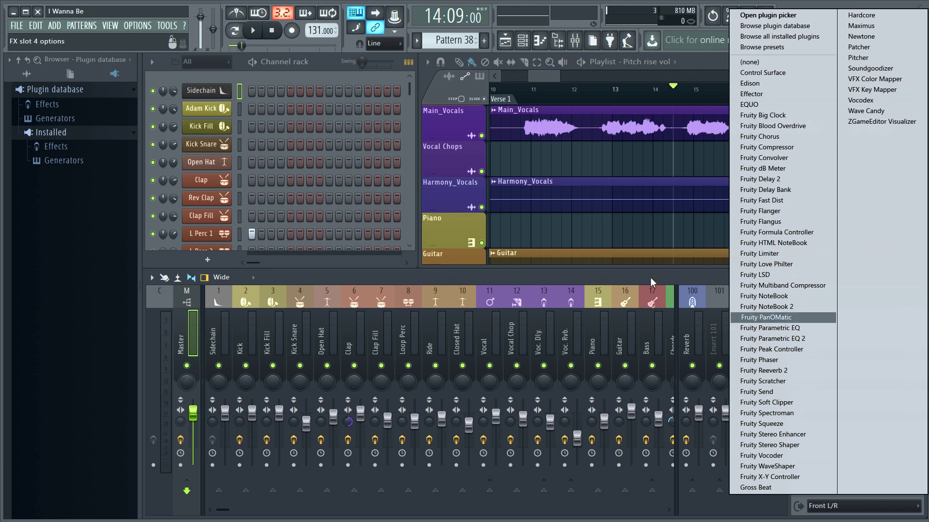
pyautogui.press('Escape')
pyautogui.click(54, 25)
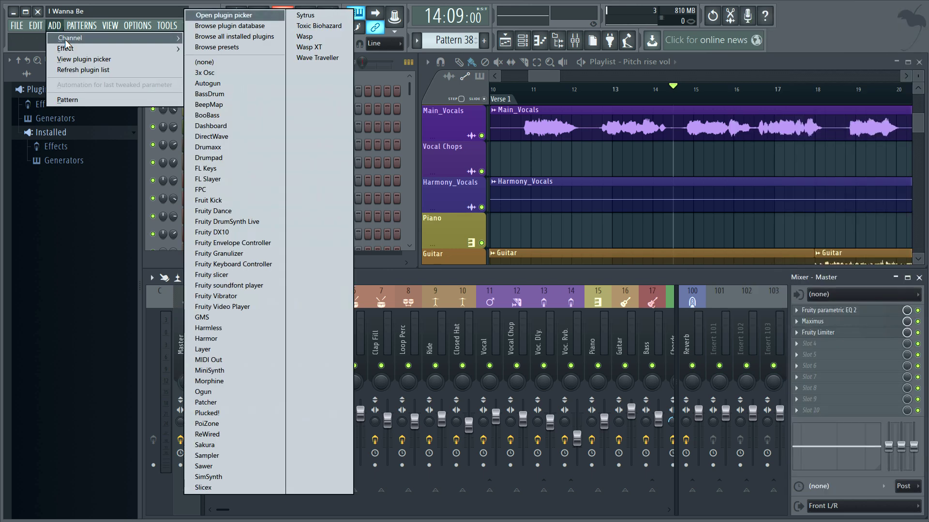
pyautogui.click(86, 265)
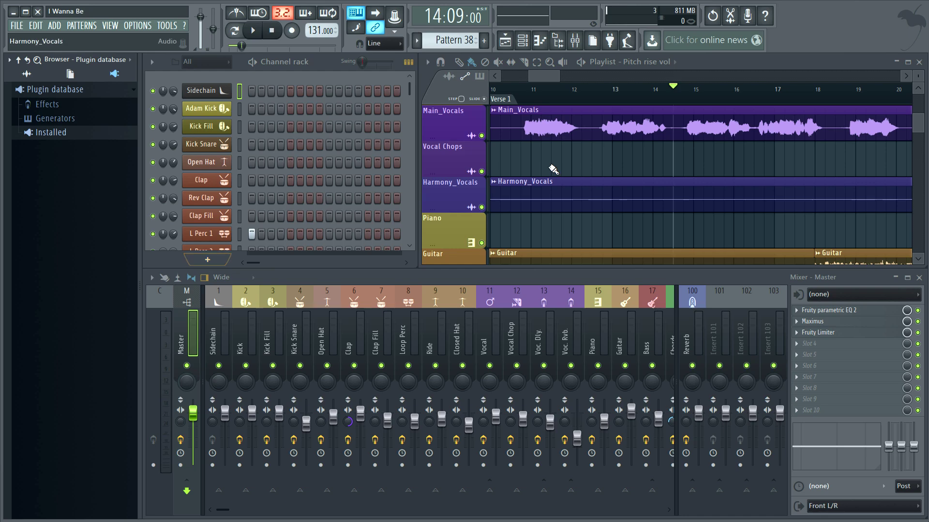
pyautogui.press('F8')
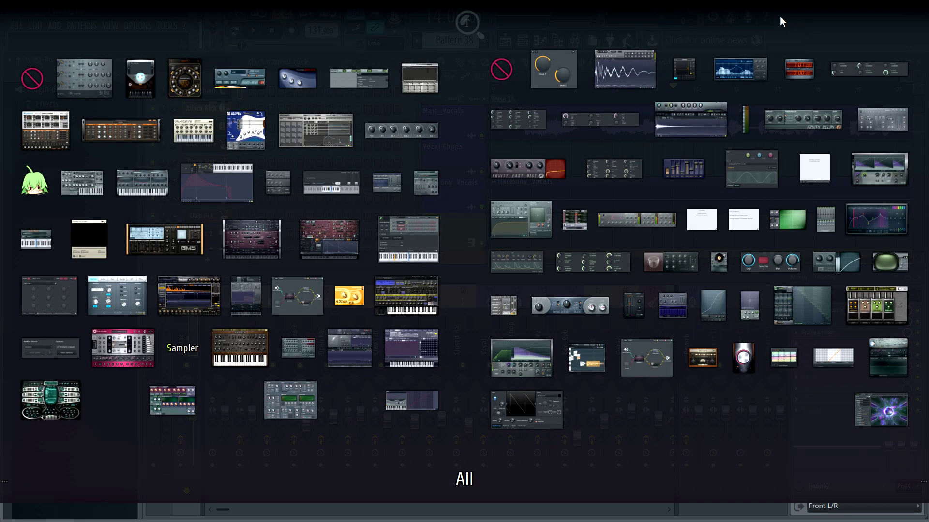
pyautogui.press('F8')
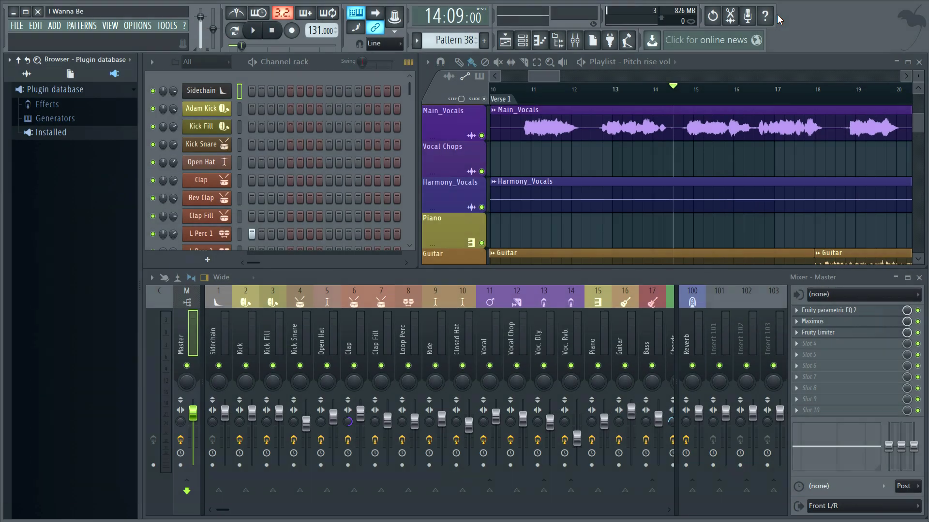
# - Open the full-screen plugin picker for a new channel and a mixer slot, closing each with Escape
pyautogui.click(210, 260)
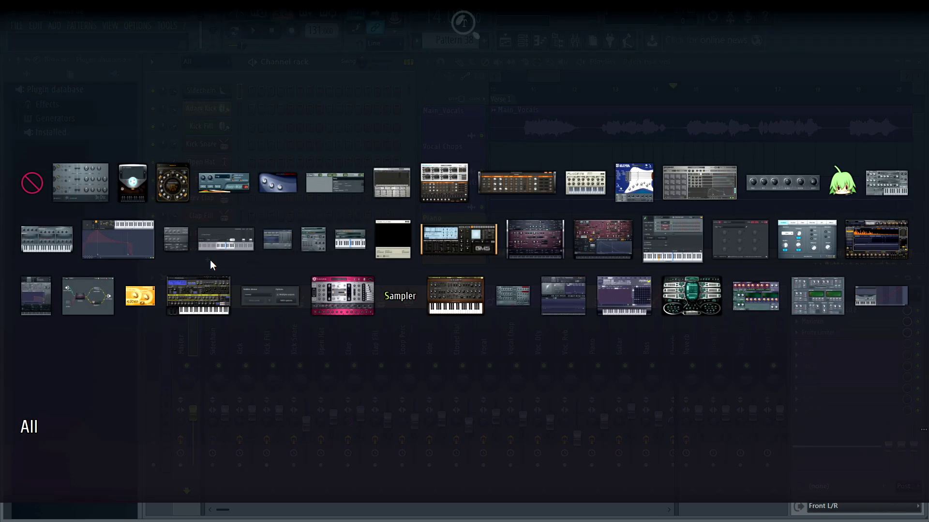
pyautogui.press('Escape')
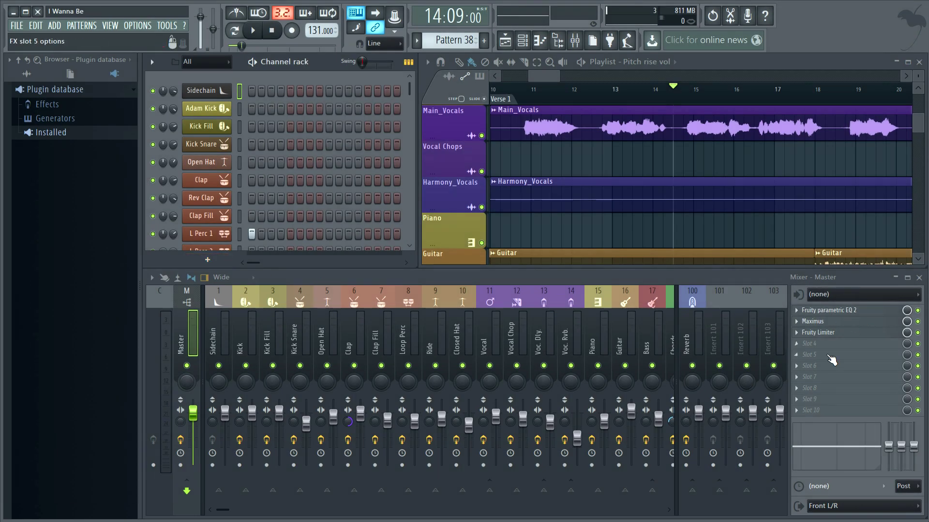
pyautogui.click(798, 345)
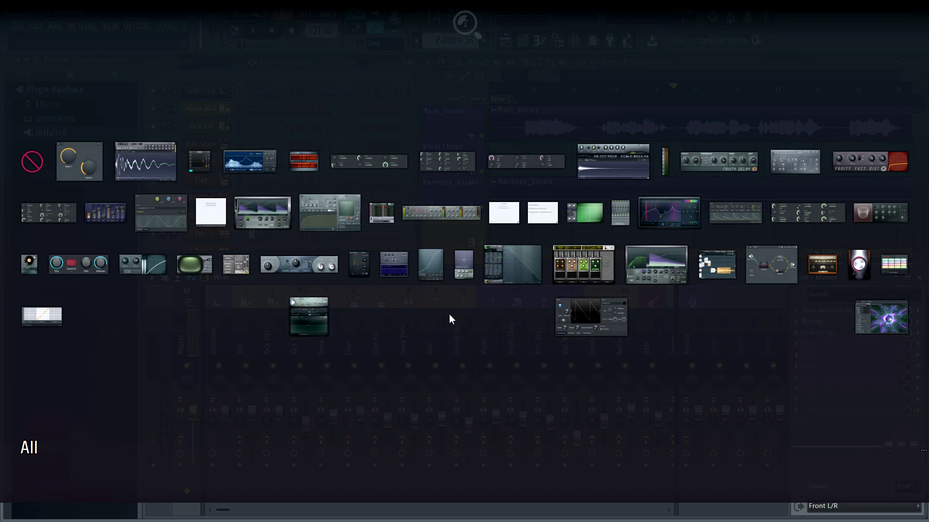
pyautogui.press('Escape')
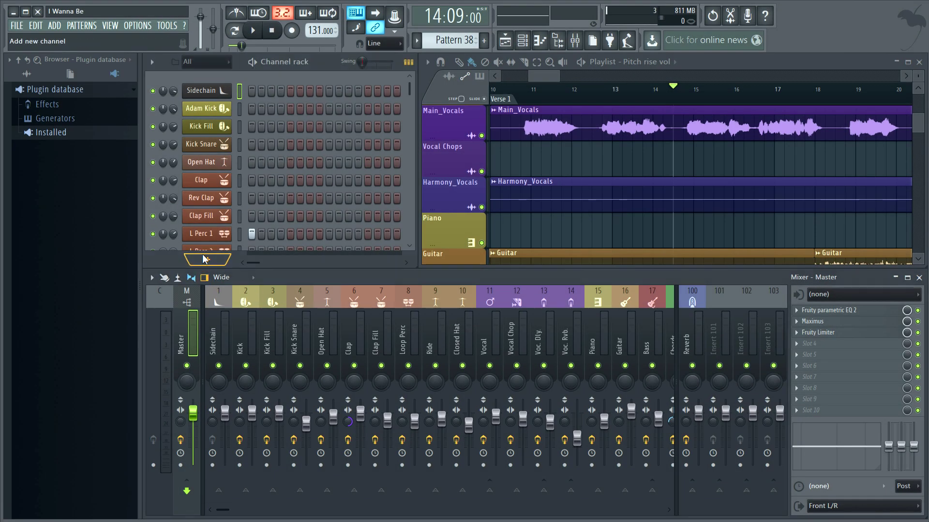
# - Open the Select generator plugin panel from the Resynth VOX channel's Insert > More... menu
pyautogui.click(203, 258)
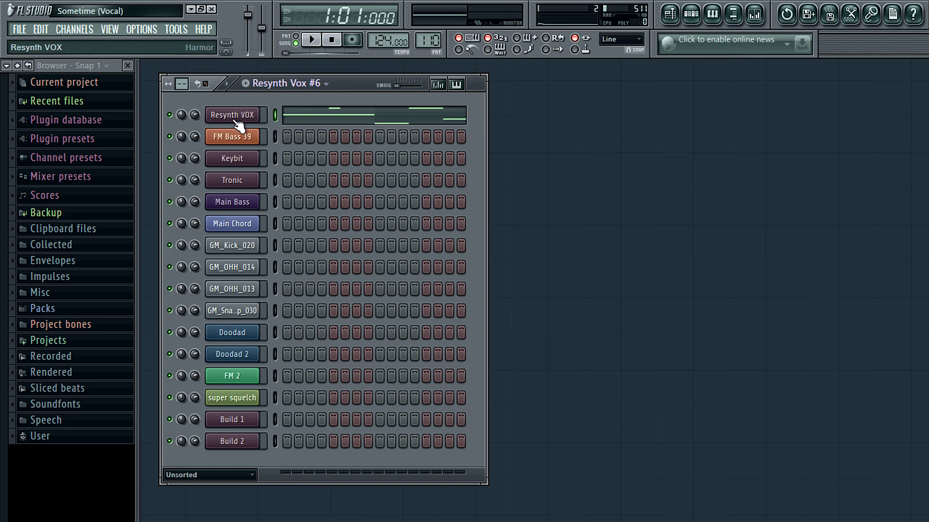
pyautogui.rightClick(234, 120)
pyautogui.moveTo(306, 256)
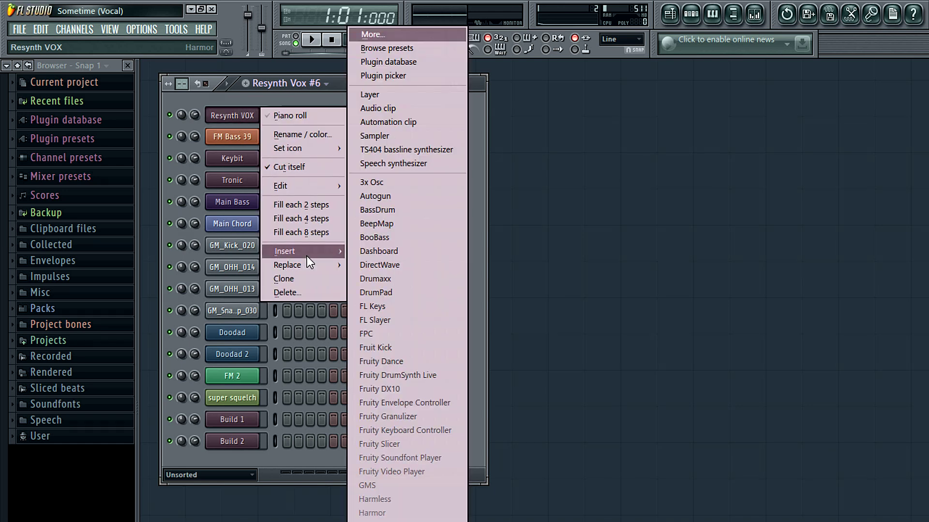
pyautogui.click(427, 38)
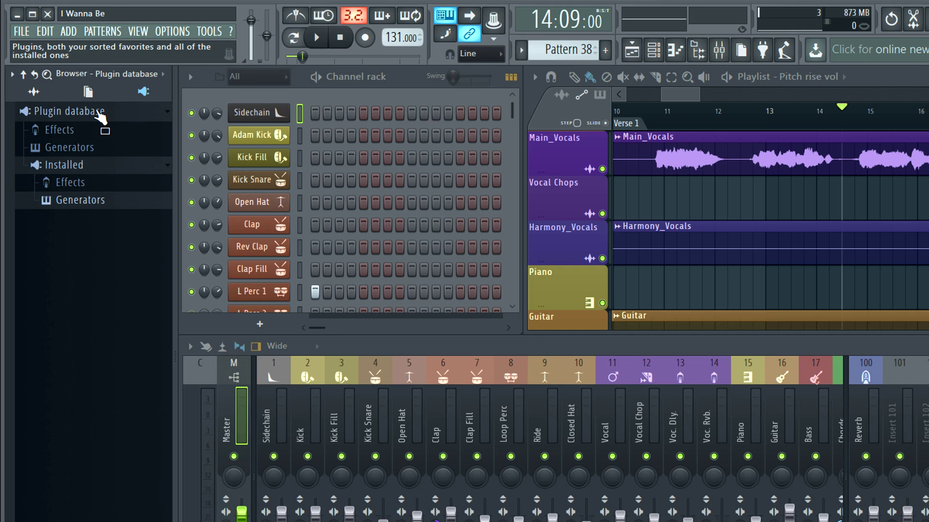
# - Expand Installed > Effects > New to list the Scarlett effect plugins
pyautogui.rightClick(98, 114)
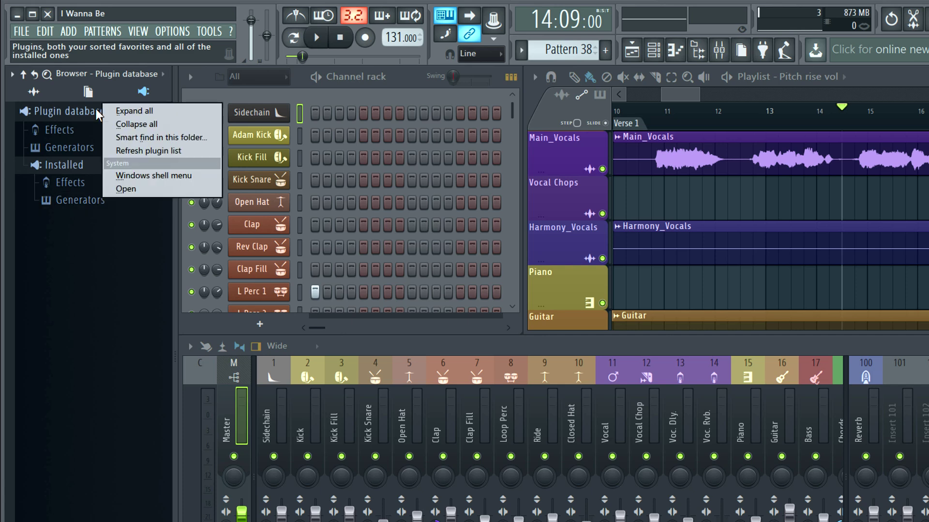
pyautogui.click(135, 154)
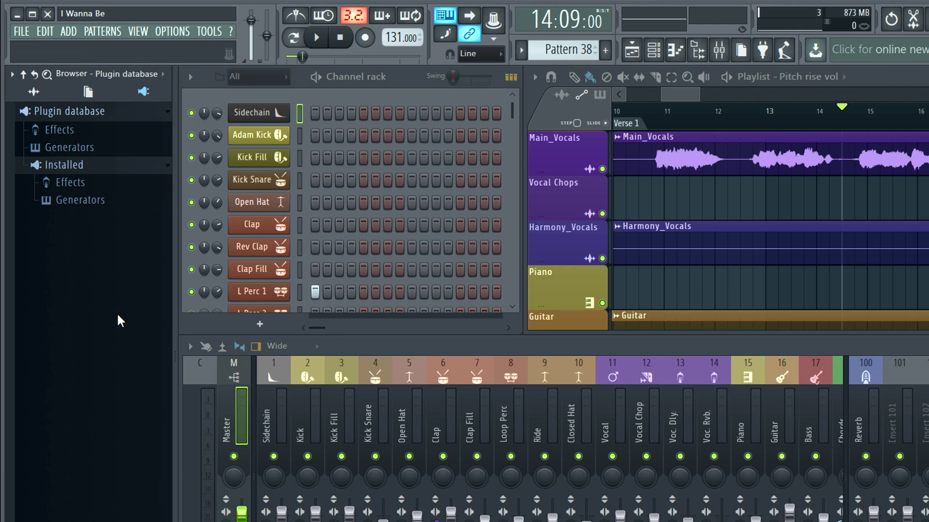
pyautogui.moveTo(72, 184); pyautogui.dragTo(79, 192)
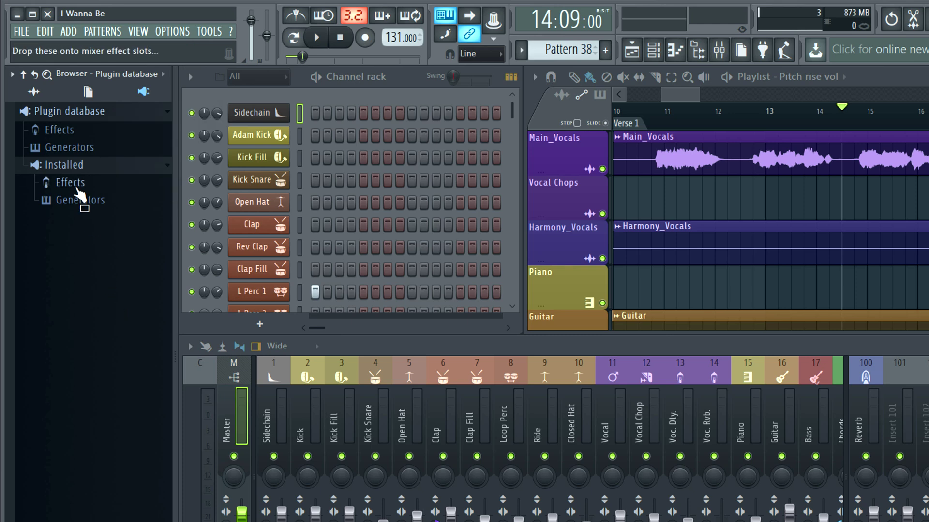
pyautogui.click(76, 186)
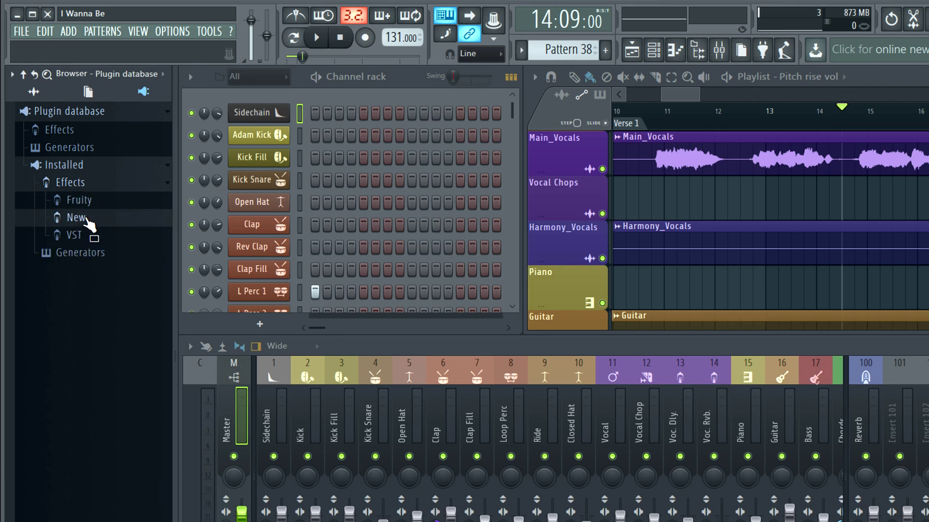
pyautogui.click(87, 218)
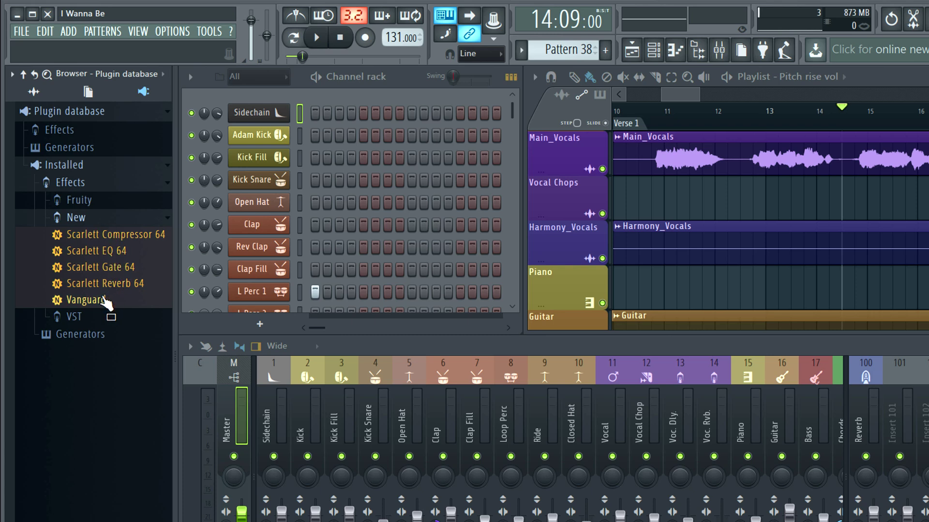
# - Expand Installed > Generators > New to show Vanguard, then briefly browse the VST generators
pyautogui.click(79, 335)
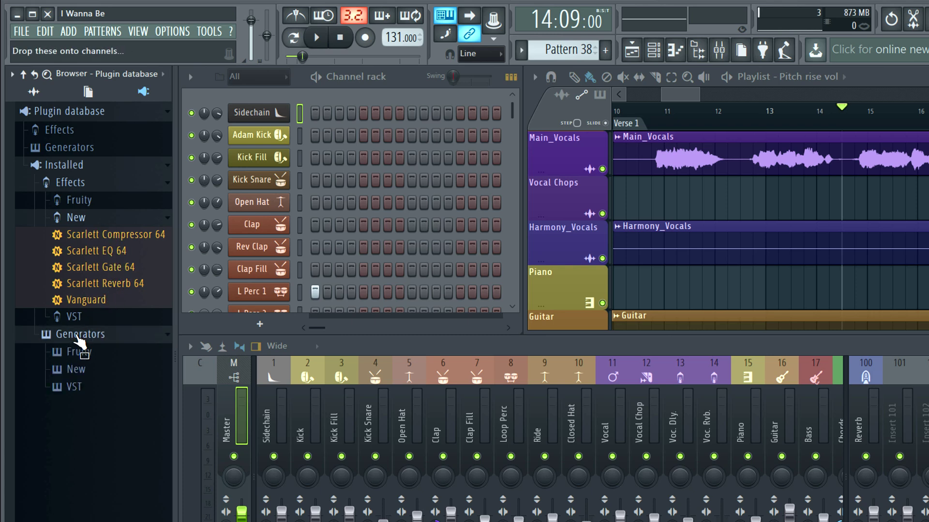
pyautogui.click(85, 371)
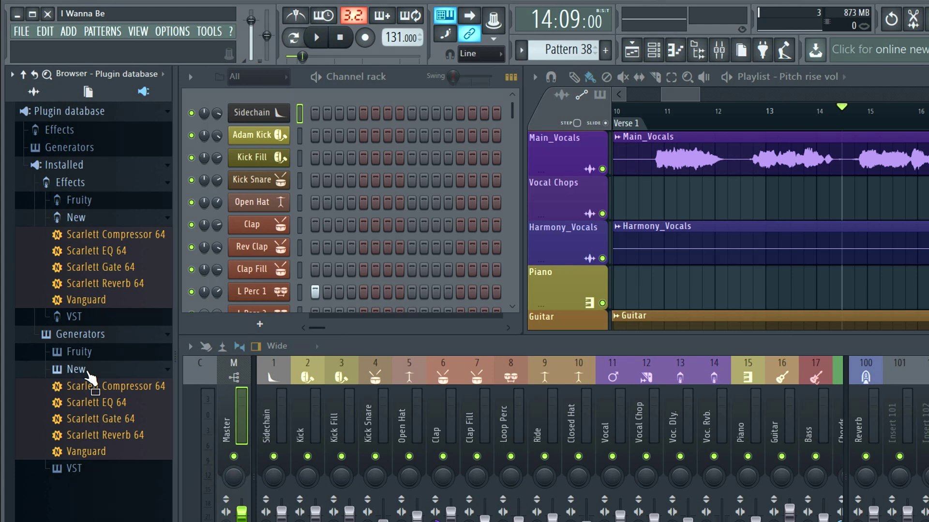
pyautogui.click(79, 470)
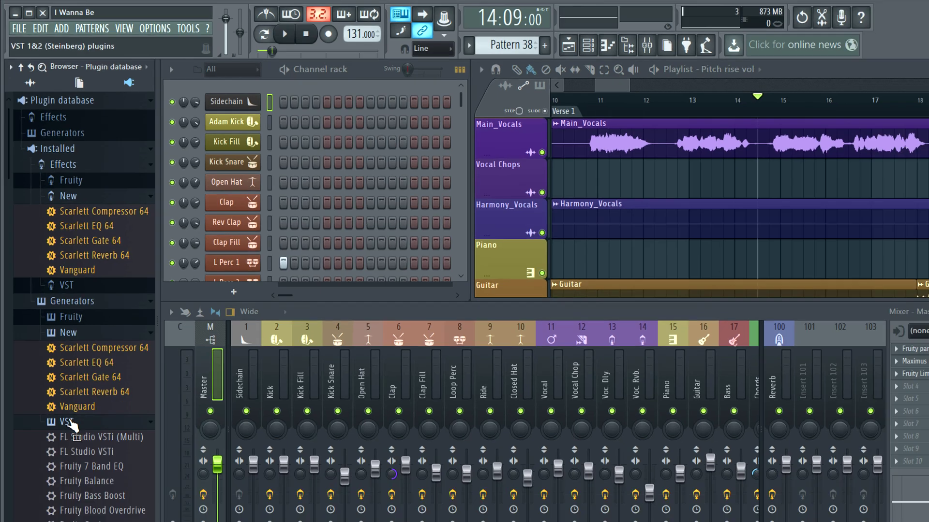
pyautogui.scroll(-5, 92, 372)
pyautogui.scroll(5, 92, 373)
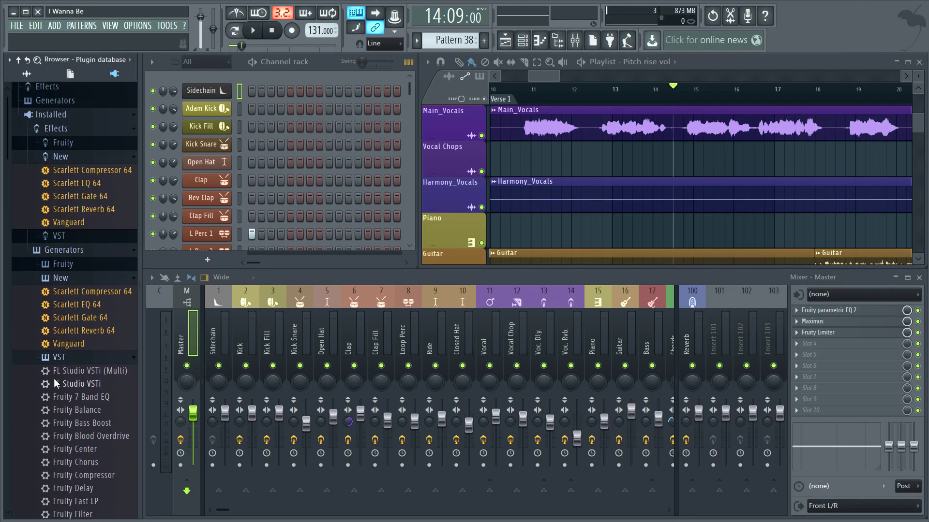
pyautogui.click(54, 377)
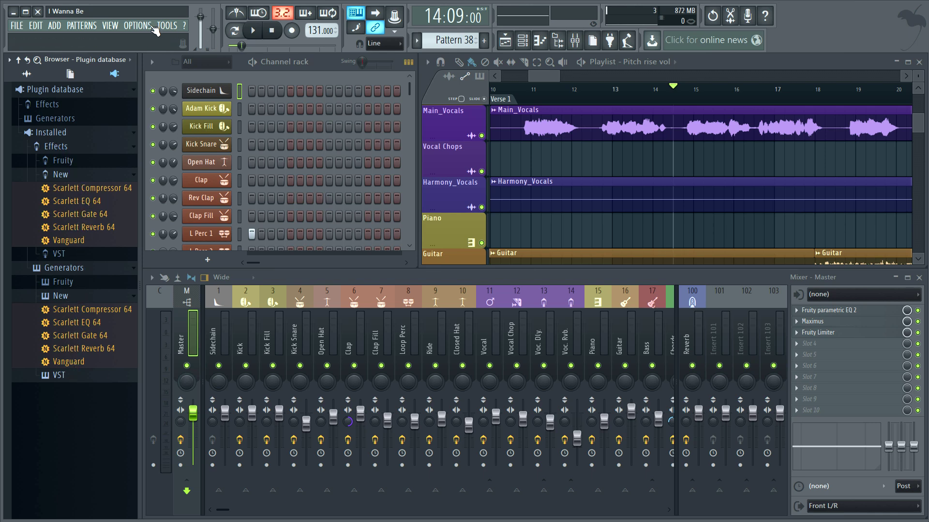
# - Run a Deep / slow plugin refresh from File settings, finding 114 plugins, then close Settings
pyautogui.click(137, 25)
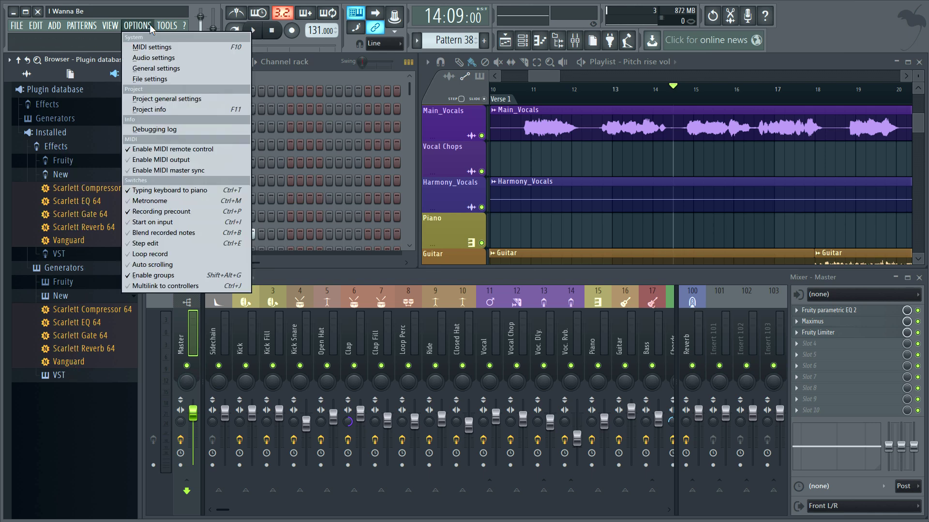
pyautogui.click(144, 80)
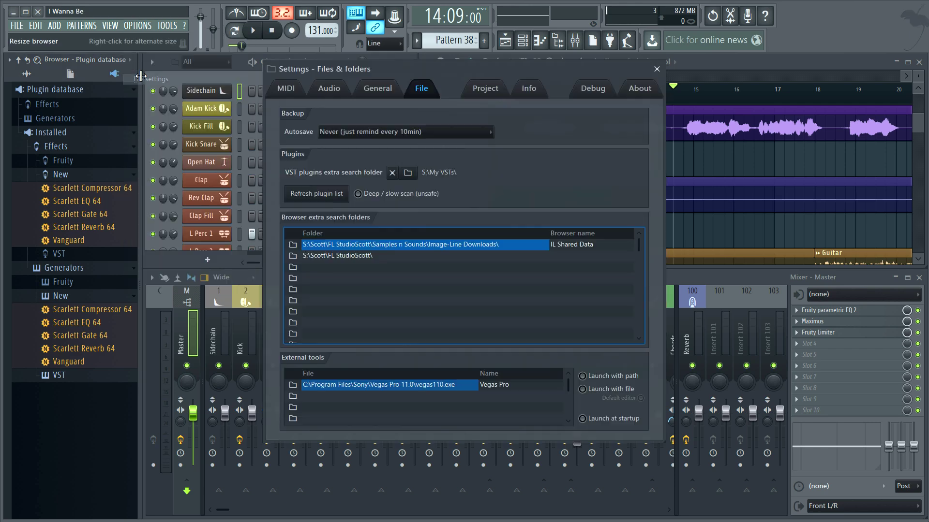
pyautogui.click(358, 194)
pyautogui.click(316, 193)
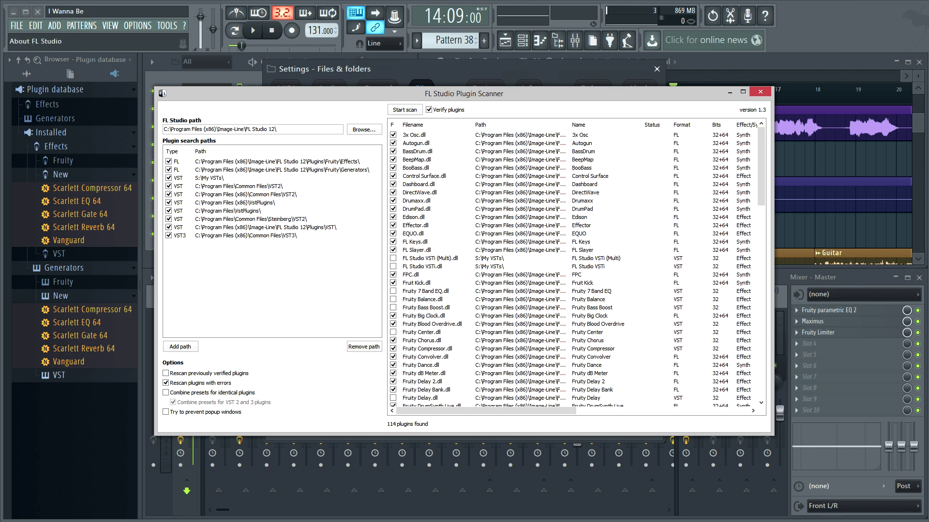
pyautogui.click(657, 70)
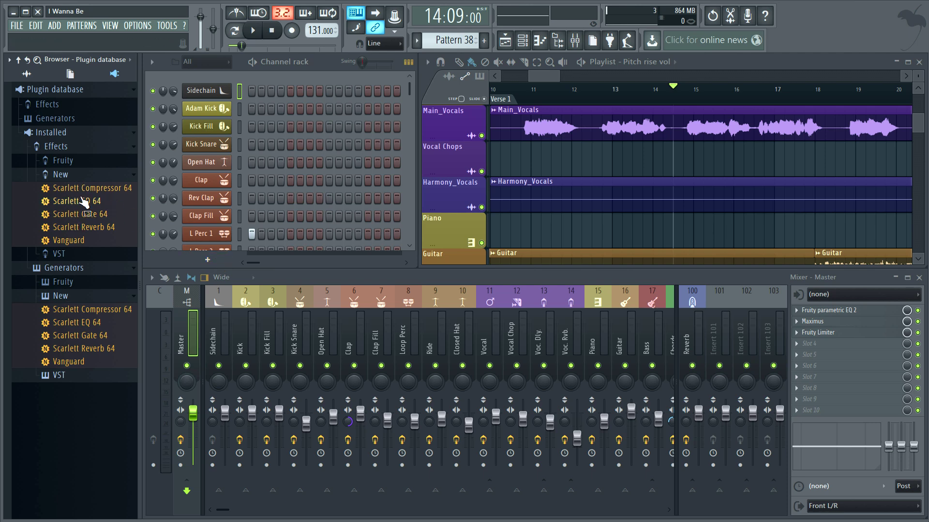
pyautogui.click(197, 266)
pyautogui.click(174, 261)
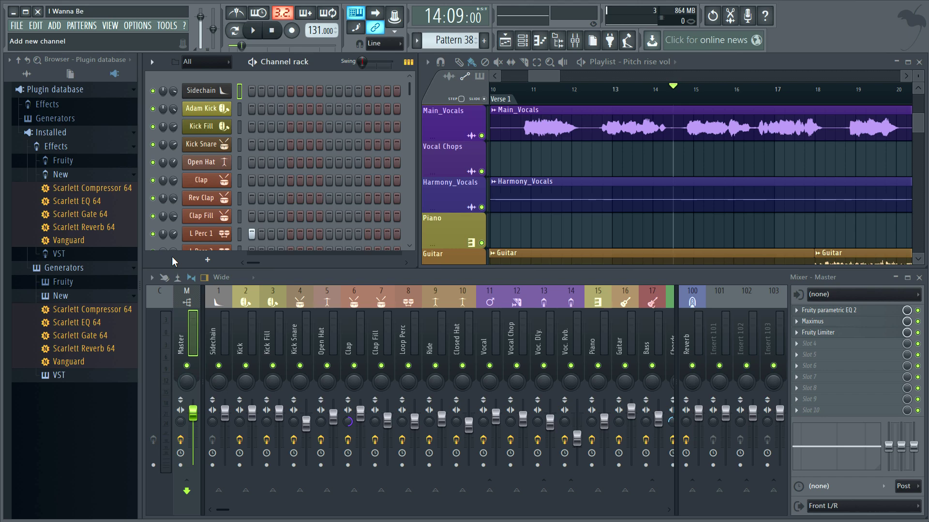
# - Add Vanguard to the plugin database flagged as a favorite, confirming with Yes
pyautogui.moveTo(69, 363)
pyautogui.mouseDown()
pyautogui.moveTo(97, 280)
pyautogui.moveTo(98, 131)
pyautogui.moveTo(73, 363)
pyautogui.mouseUp()
pyautogui.rightClick(73, 363)
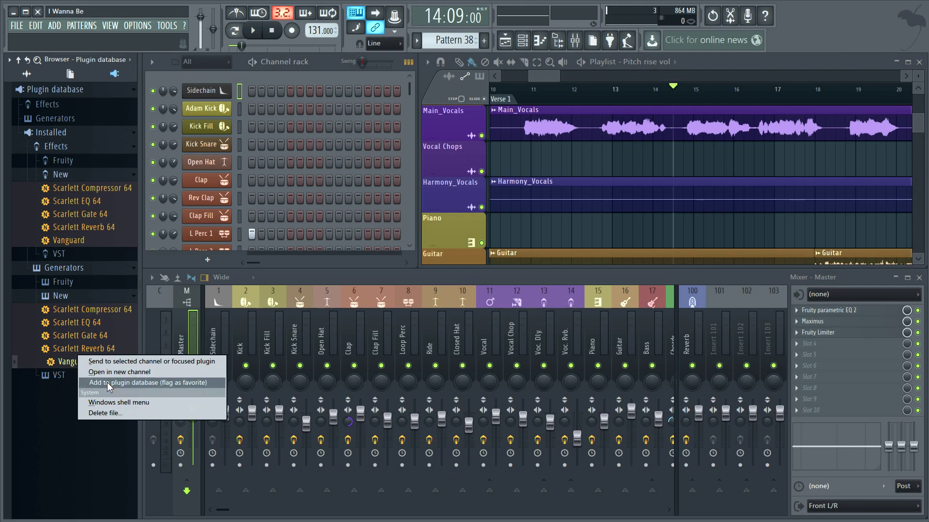
pyautogui.click(107, 383)
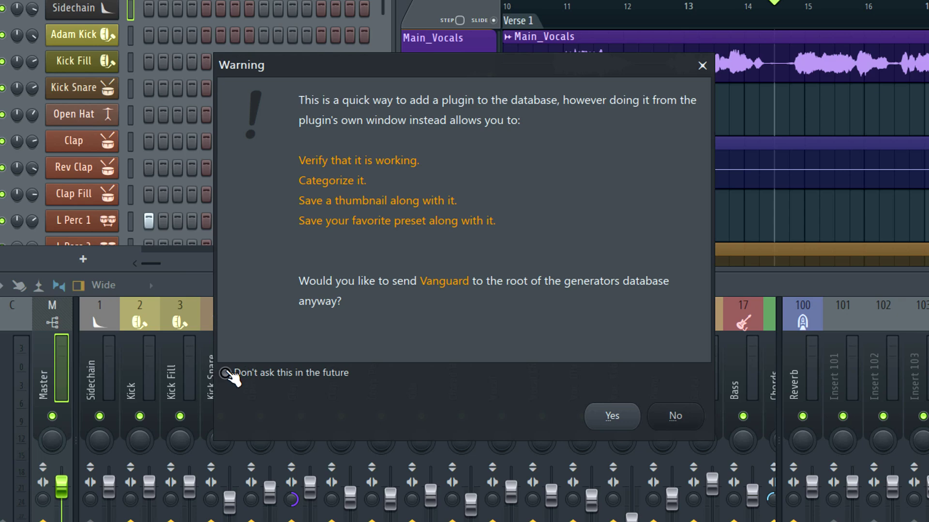
pyautogui.click(611, 415)
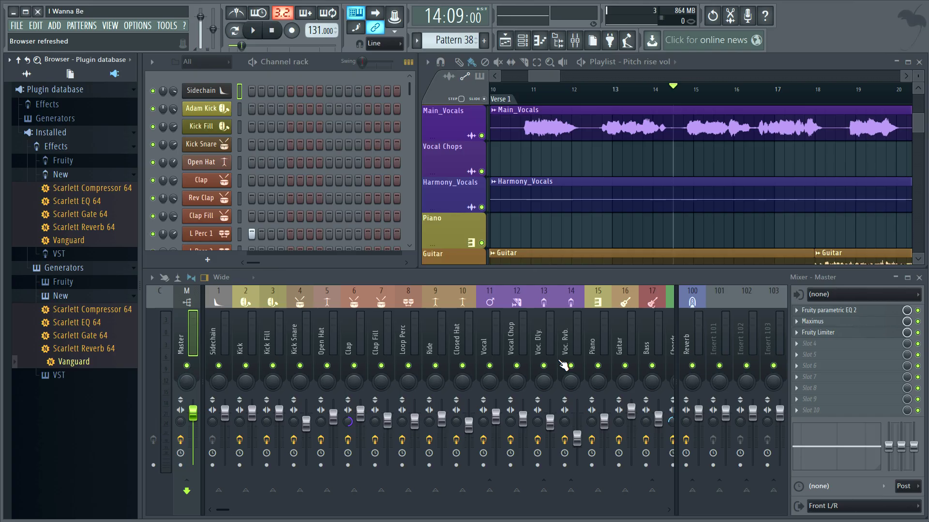
# - Check Vanguard in the Generators database and in the Channel rack's new-channel plugin list
pyautogui.click(63, 120)
pyautogui.scroll(-10, 91, 224)
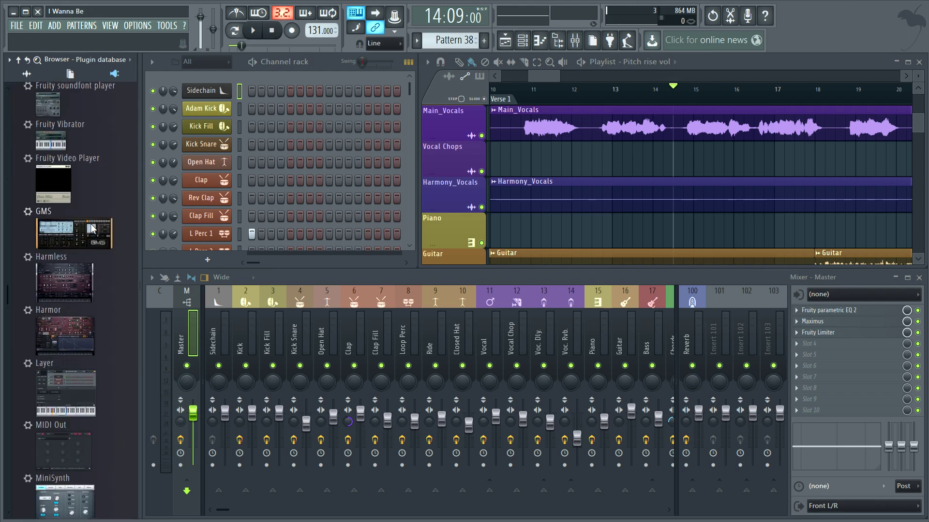
pyautogui.scroll(-10, 91, 224)
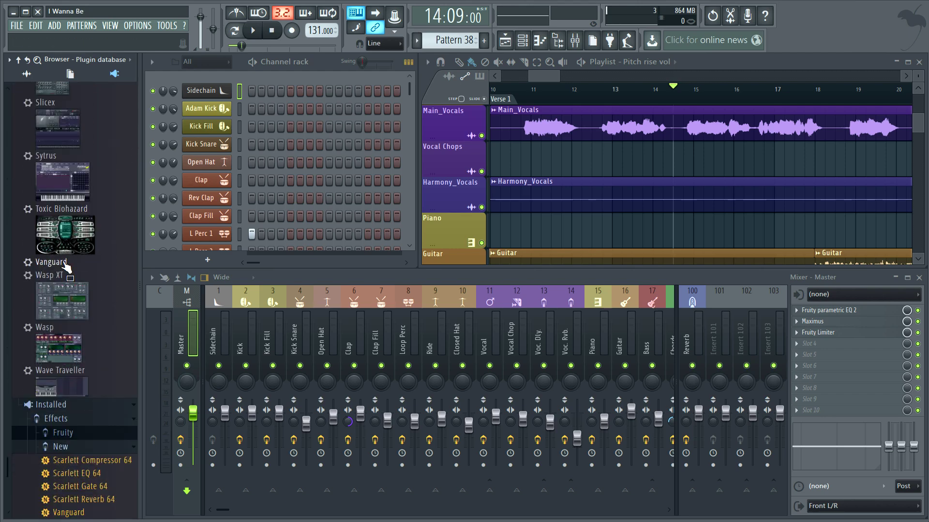
pyautogui.moveTo(53, 262); pyautogui.dragTo(68, 266)
pyautogui.scroll(20, 65, 247)
pyautogui.click(55, 118)
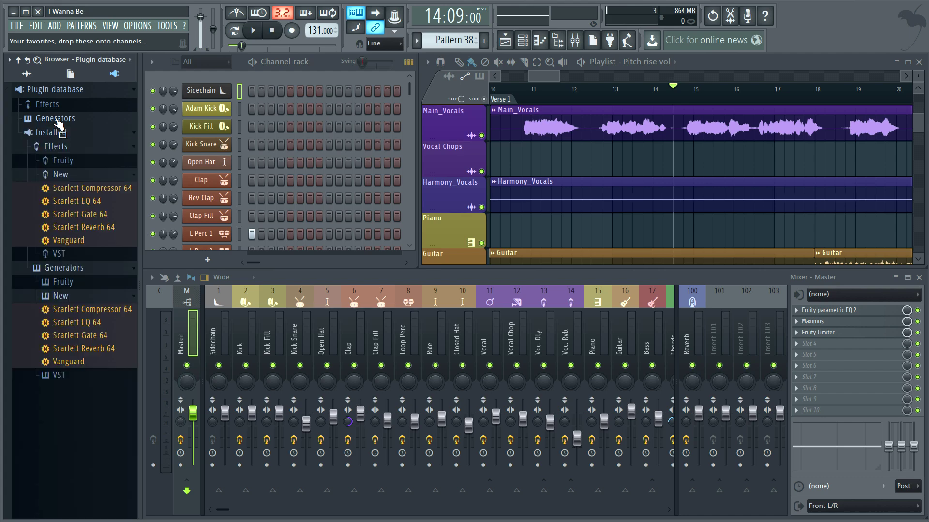
pyautogui.click(203, 260)
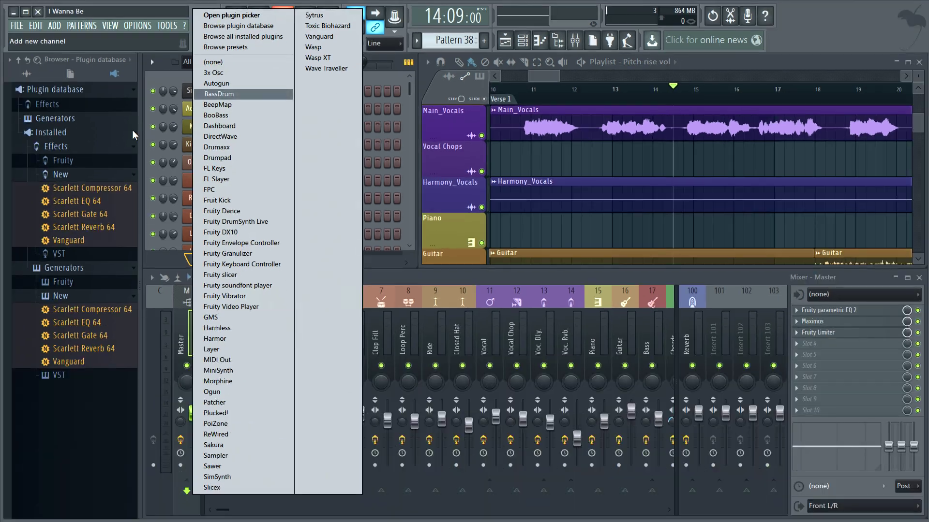
# - Flag Scarlett Compressor 64 as a favorite in the effects plugin database
pyautogui.press('Escape')
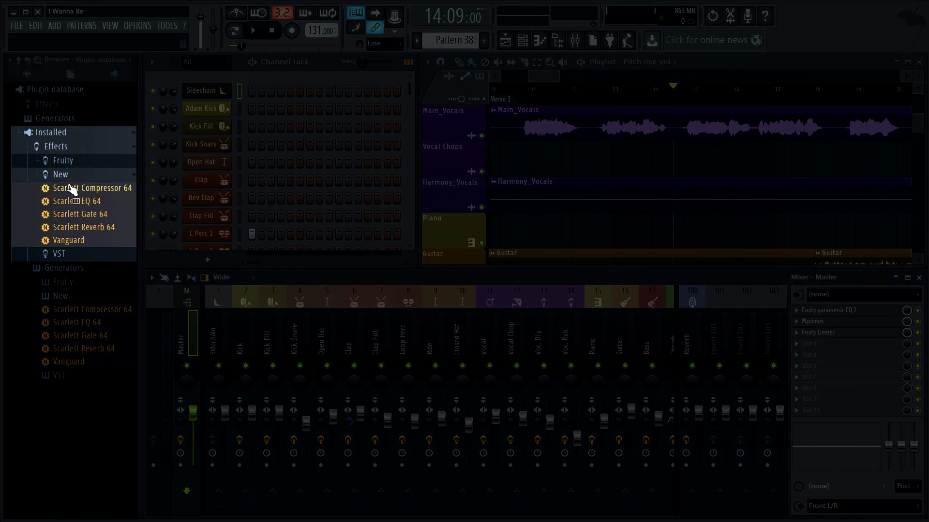
pyautogui.rightClick(70, 186)
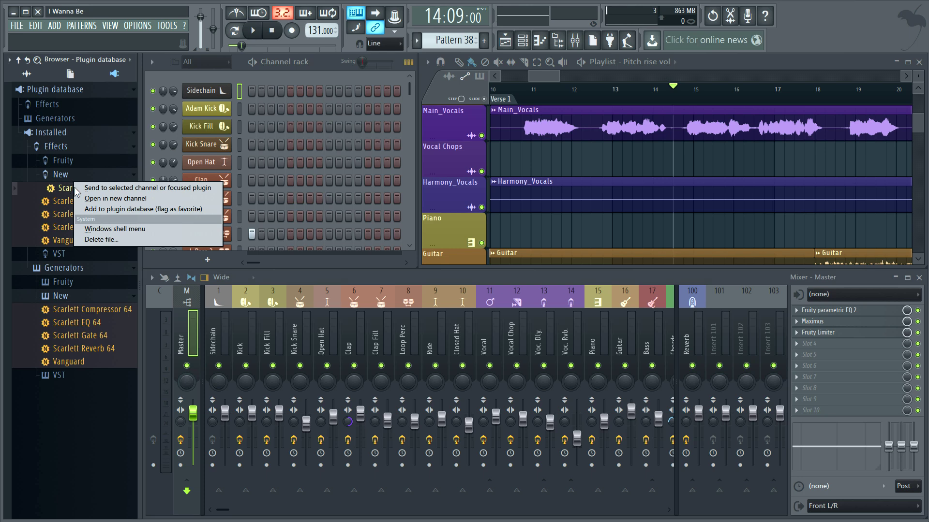
pyautogui.click(136, 209)
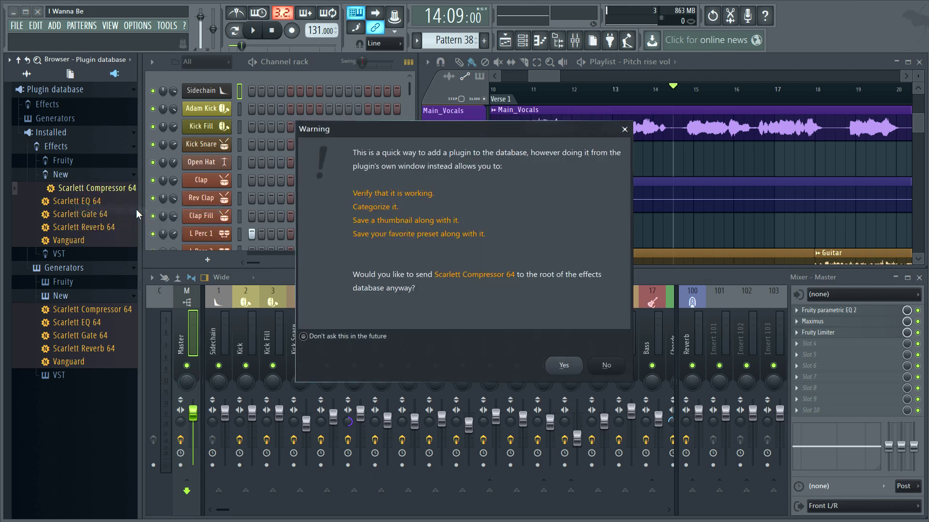
pyautogui.click(579, 369)
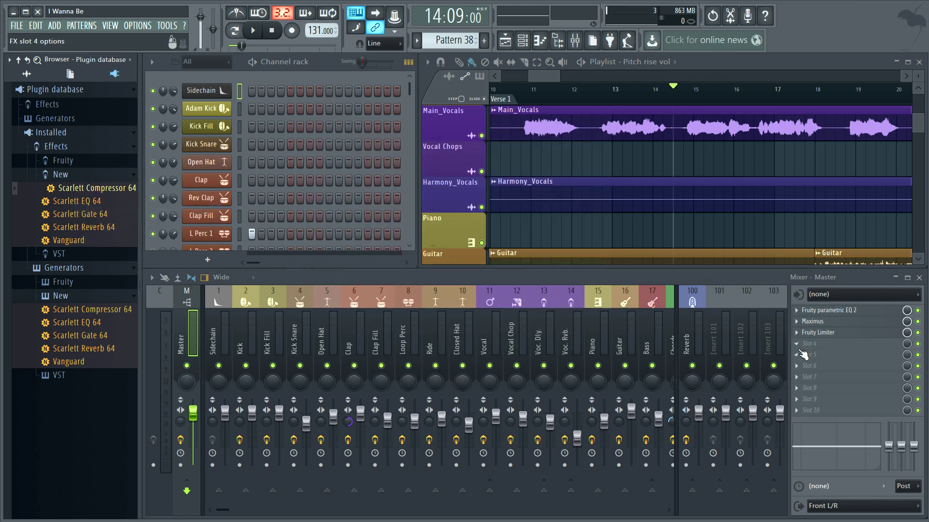
# - Load Scarlett Compressor 64 into Master FX slot 4 and add a Vanguard channel
pyautogui.click(798, 344)
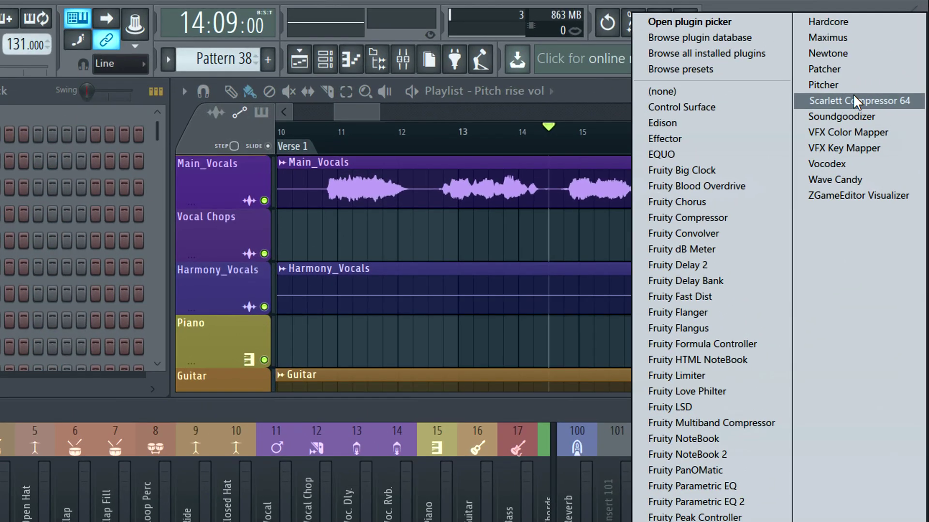
pyautogui.click(854, 101)
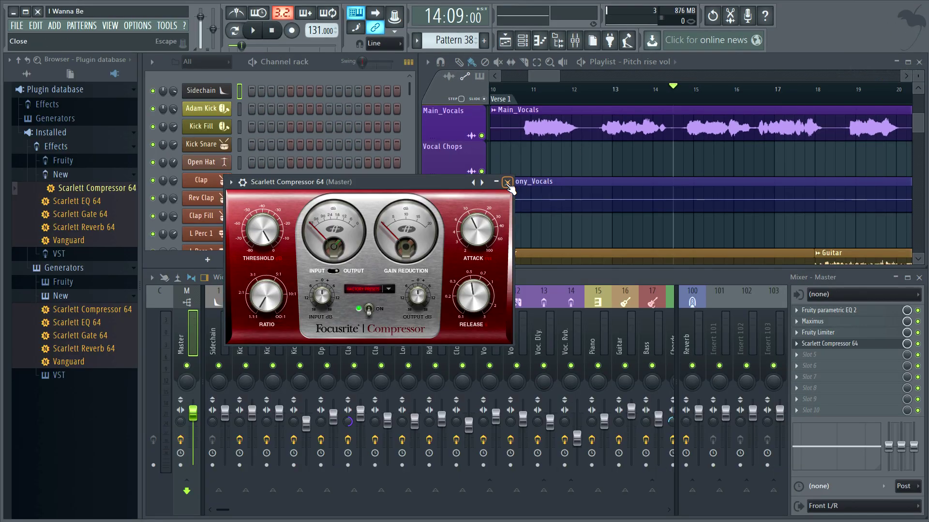
pyautogui.click(507, 182)
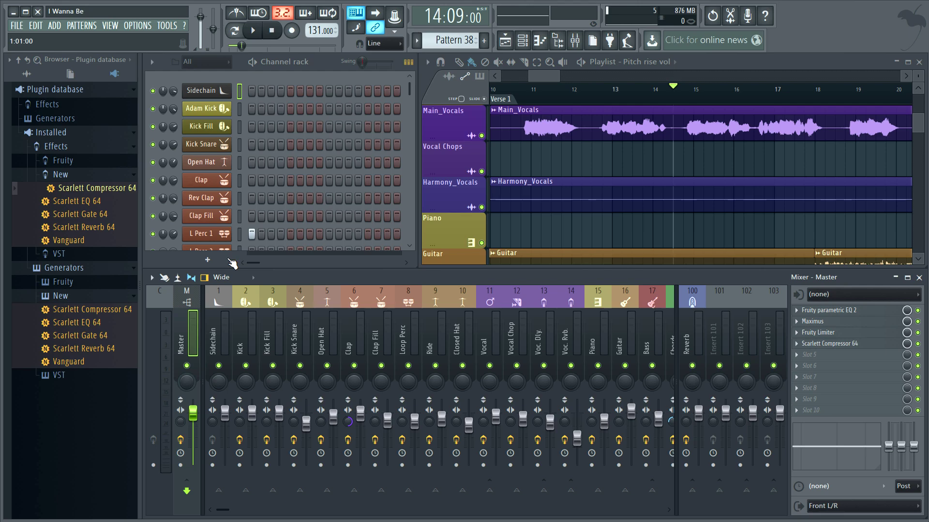
pyautogui.click(208, 260)
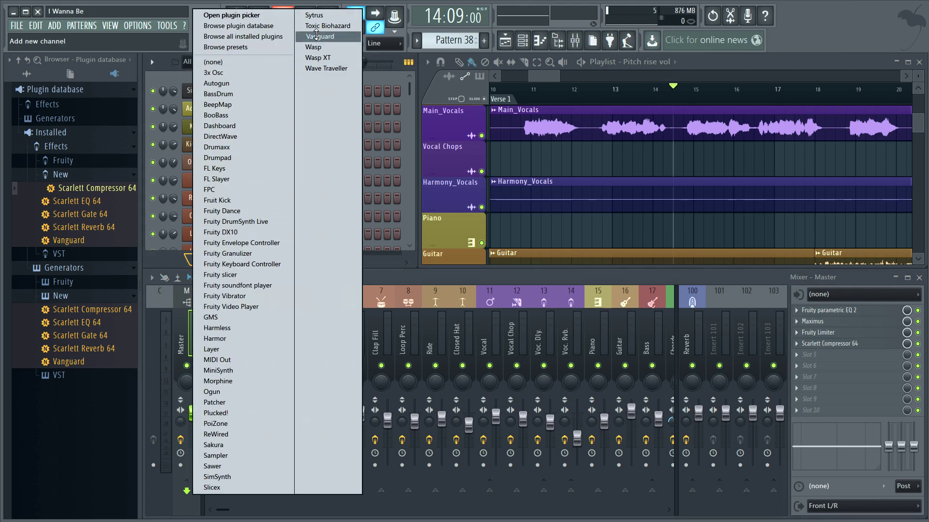
pyautogui.click(319, 36)
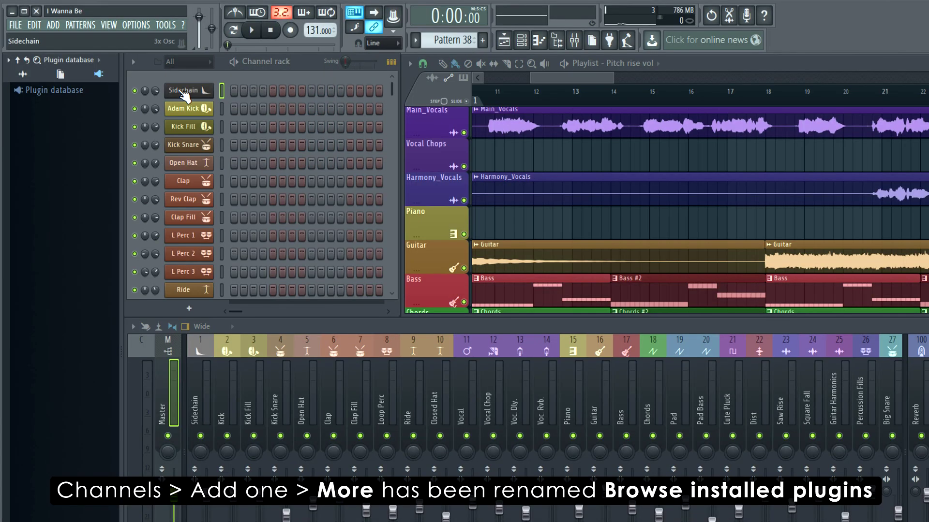
# - Browse installed generators via the Channel rack + menu, then all installed plugins via a Master slot
pyautogui.click(189, 308)
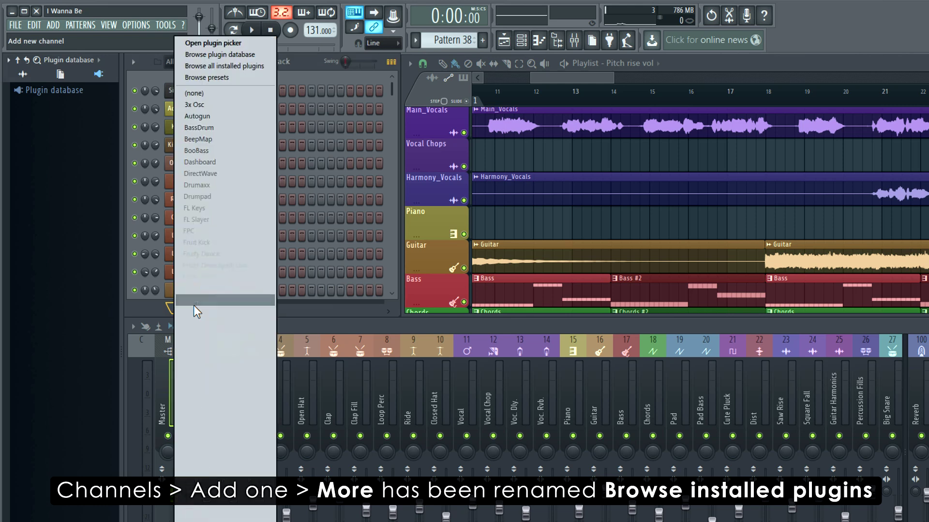
pyautogui.click(243, 70)
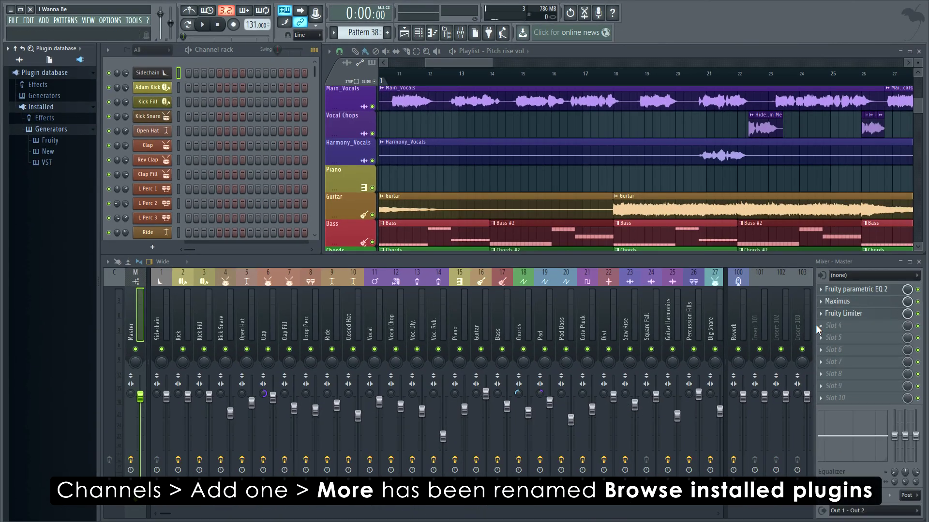
pyautogui.click(819, 325)
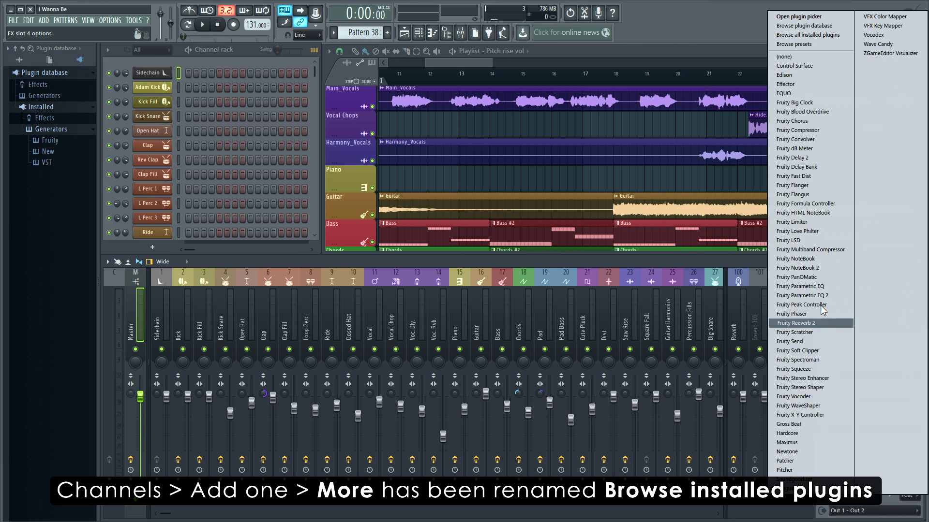
pyautogui.click(805, 37)
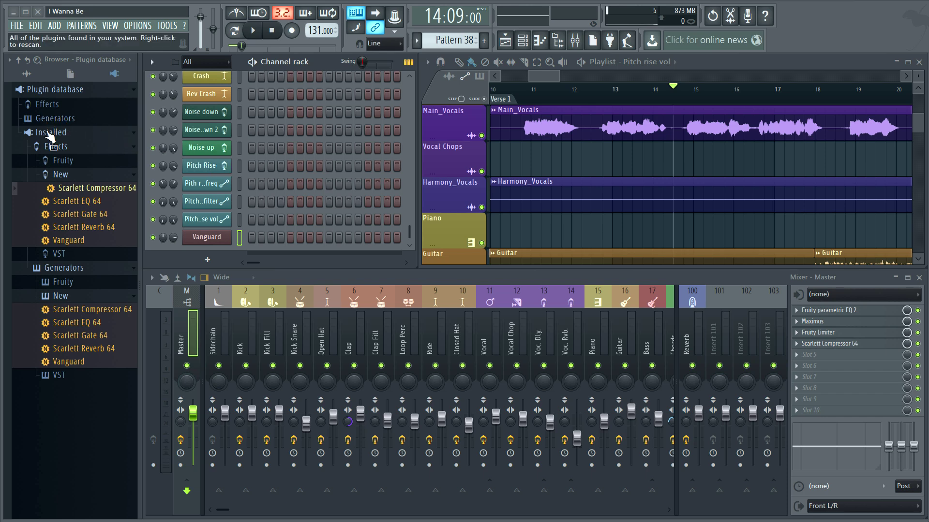
# - Delete Vanguard from the favourite Generators list and verify it's gone from new-channel plugins
pyautogui.click(49, 134)
pyautogui.click(54, 118)
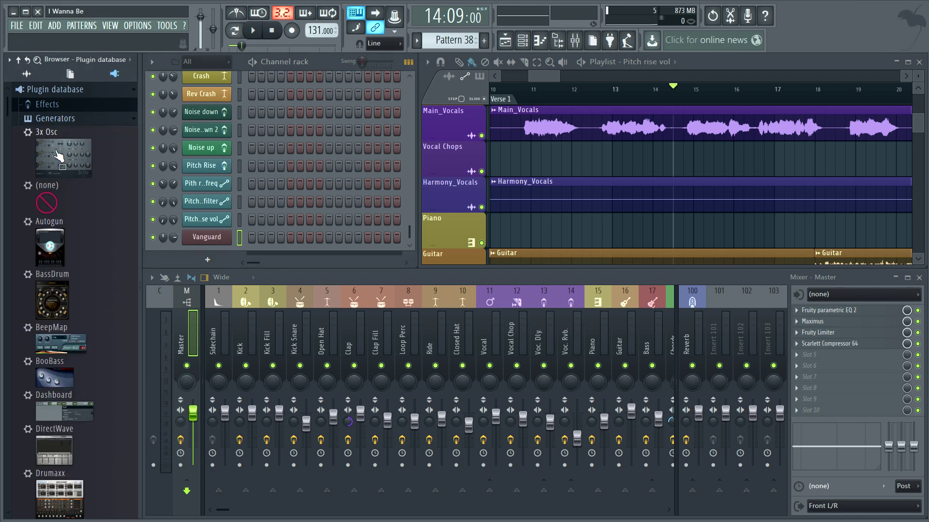
pyautogui.scroll(-10, 63, 168)
pyautogui.scroll(-15, 62, 168)
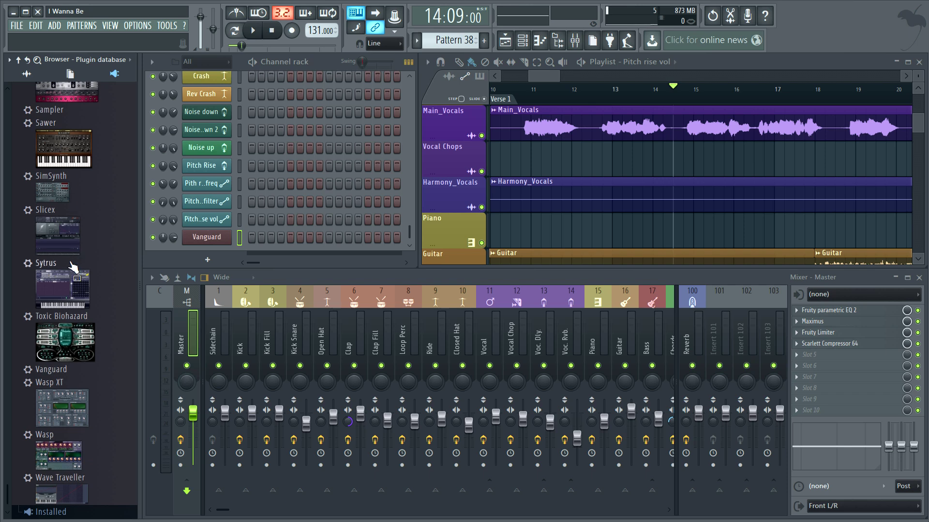
pyautogui.rightClick(64, 368)
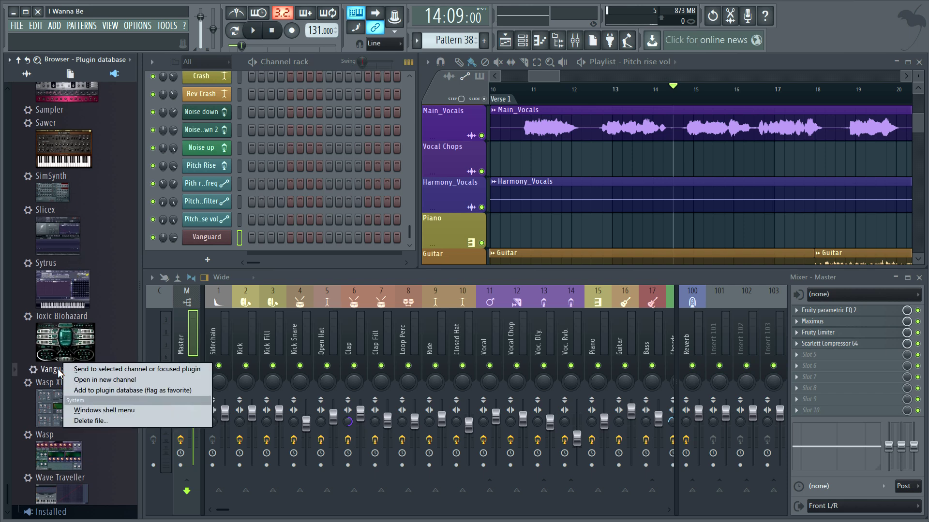
pyautogui.click(90, 421)
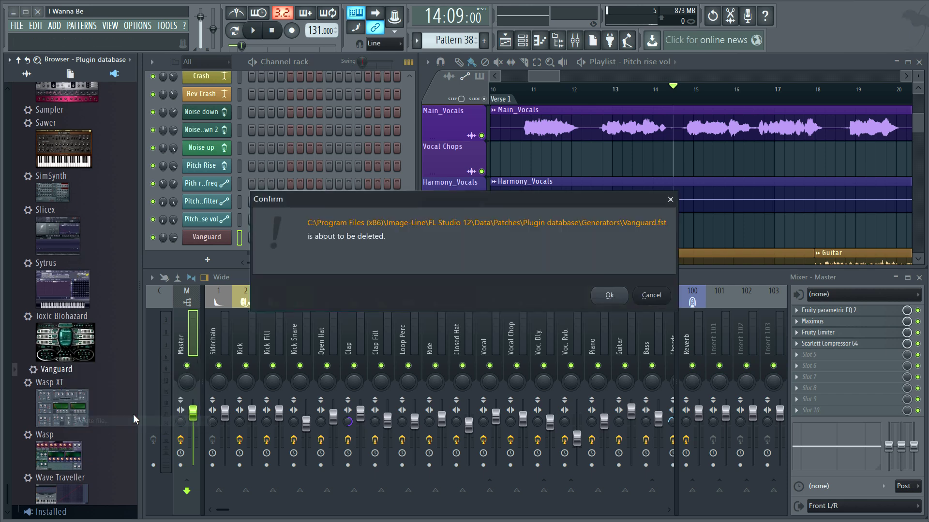
pyautogui.click(609, 295)
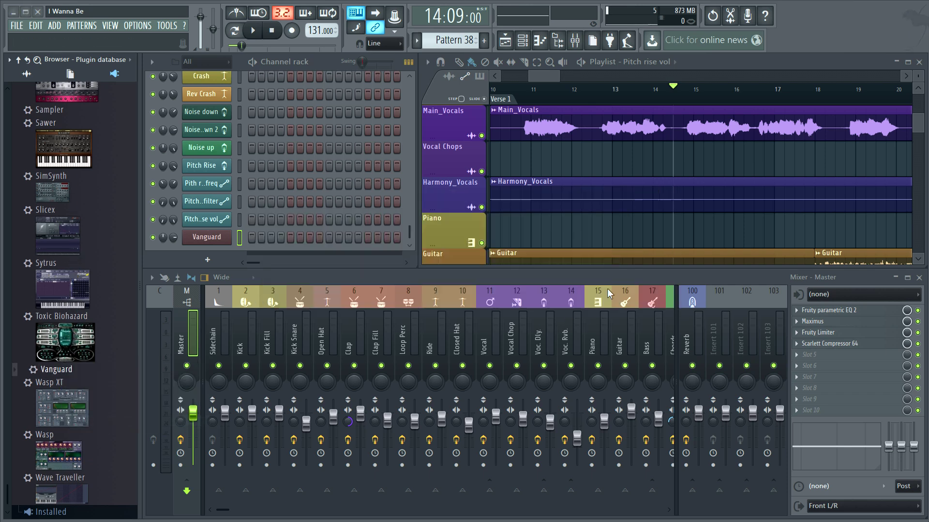
pyautogui.click(208, 260)
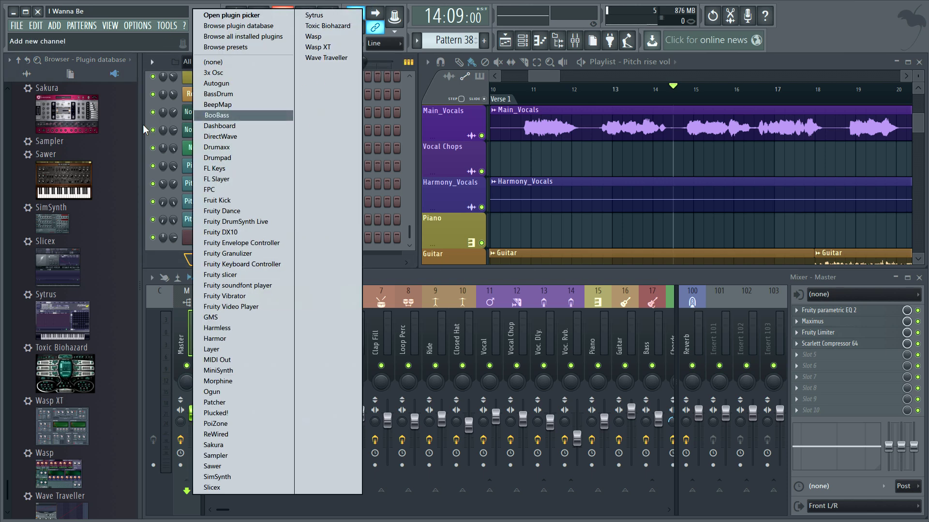
# - Delete Scarlett Compressor 64 from the favourite Effects list
pyautogui.click(63, 115)
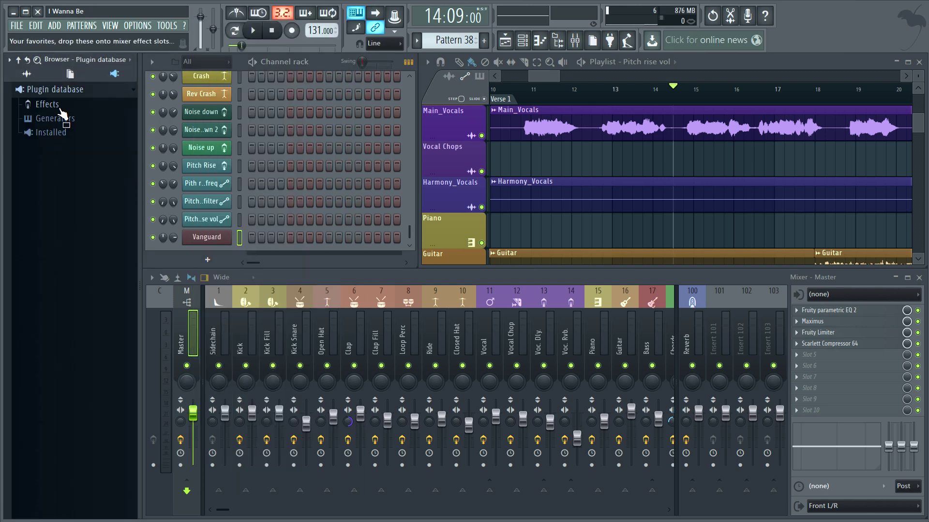
pyautogui.click(60, 110)
pyautogui.scroll(-15, 57, 129)
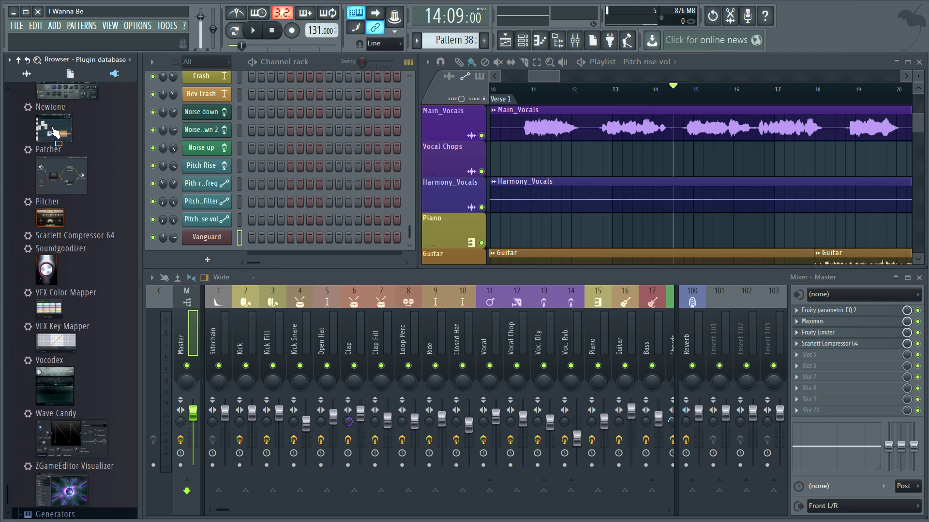
pyautogui.rightClick(94, 218)
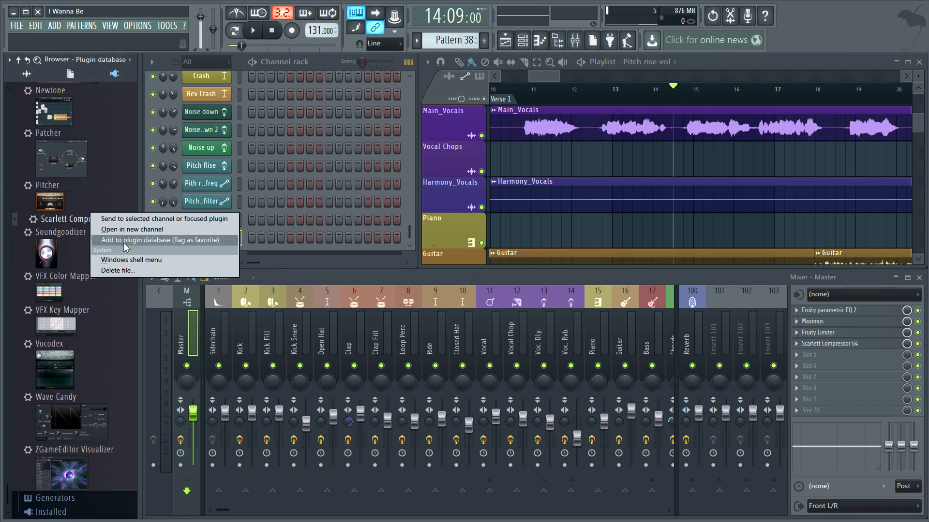
pyautogui.click(118, 271)
pyautogui.click(624, 297)
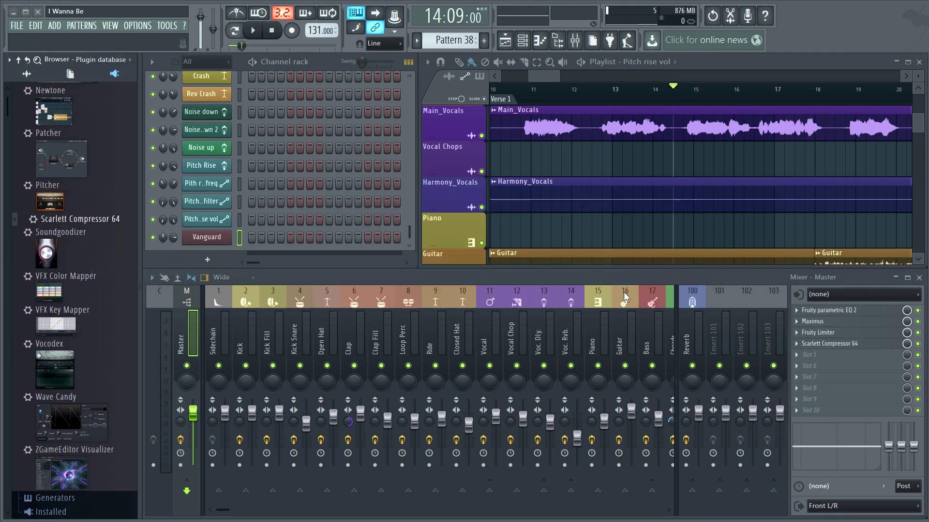
# - Verify Slot 5's effect list lacks Scarlett Compressor 64, then reset the browser's Installed Effects and Generators folders
pyautogui.click(798, 356)
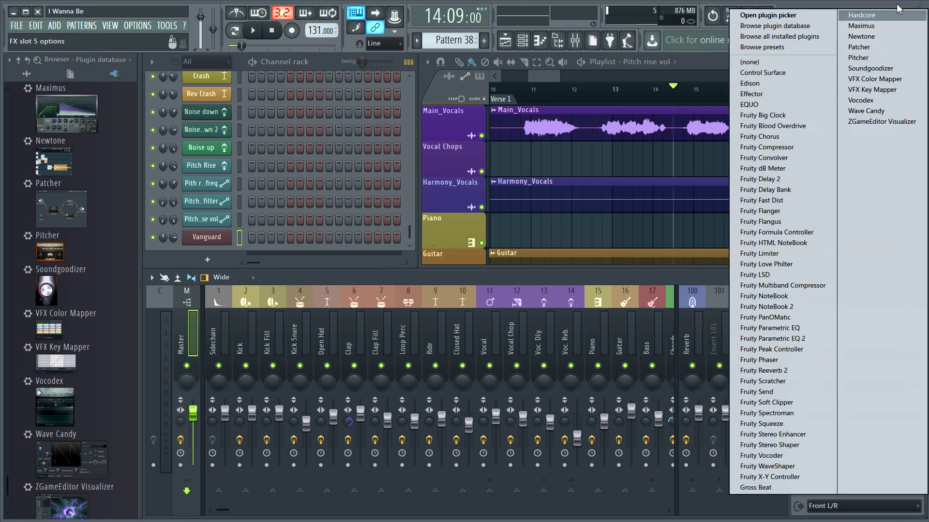
pyautogui.press('Escape')
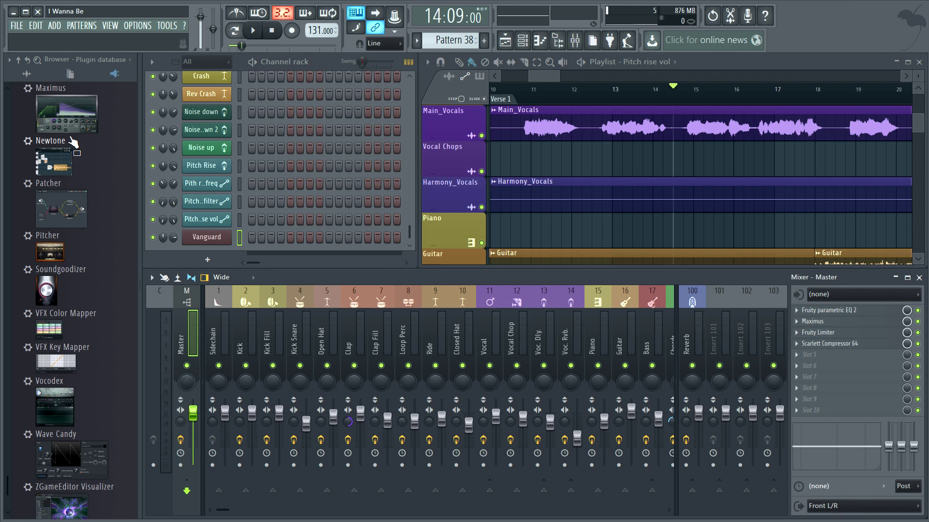
pyautogui.click(68, 145)
pyautogui.click(53, 133)
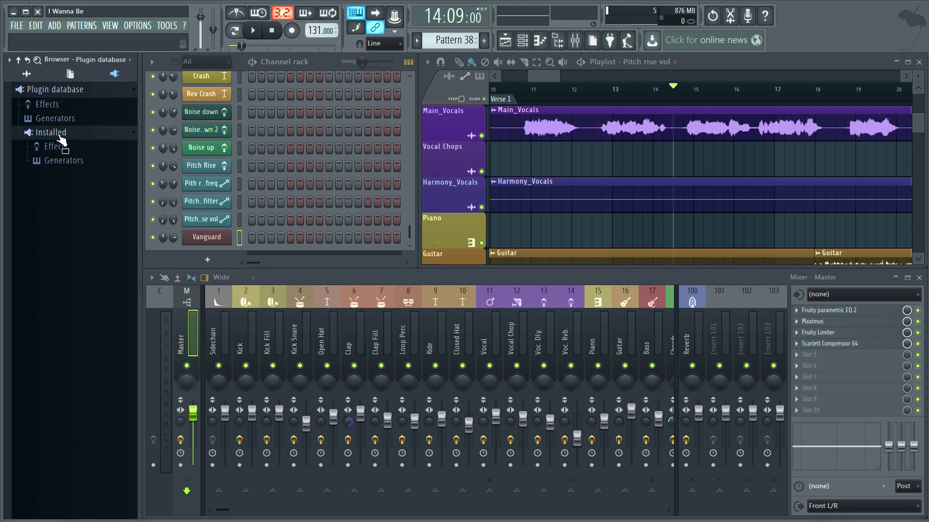
pyautogui.click(59, 147)
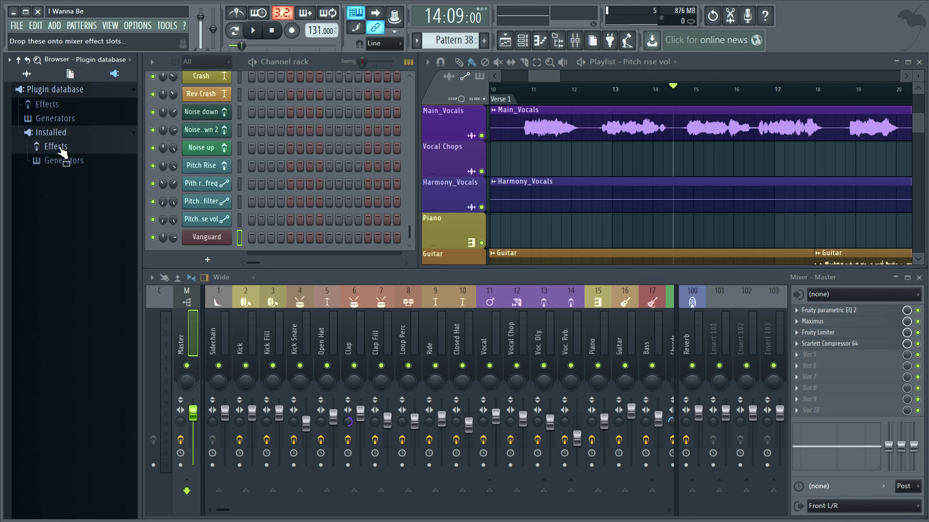
pyautogui.click(63, 202)
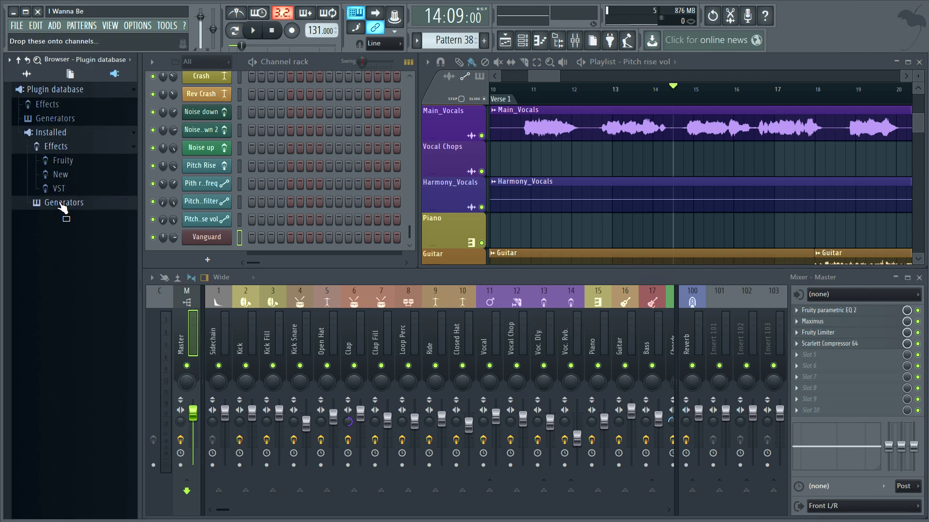
pyautogui.click(68, 273)
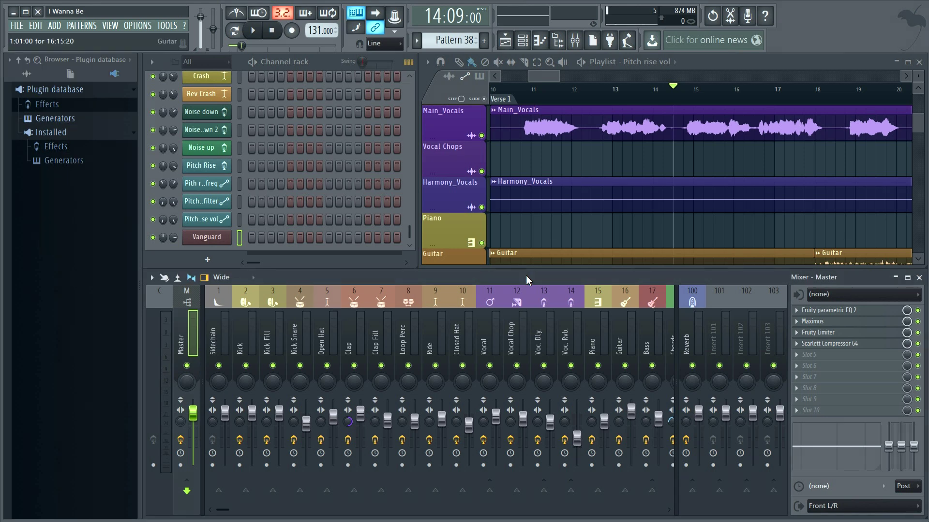